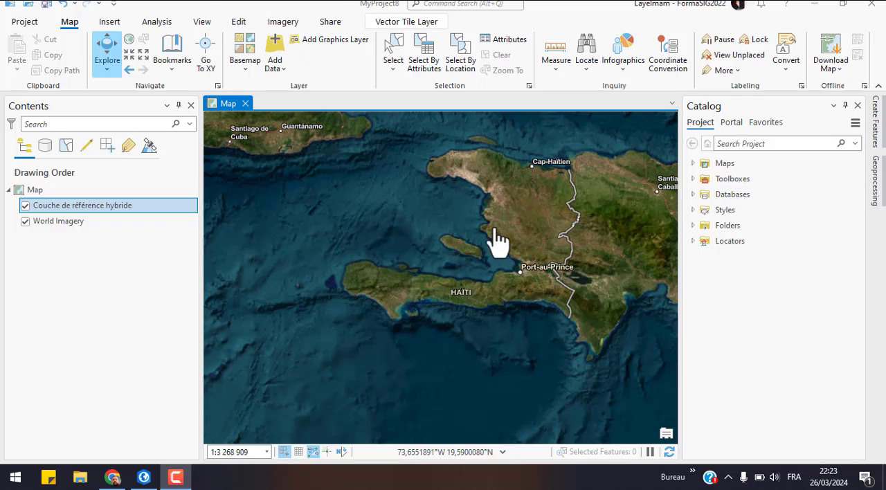
Step: Start a new polygon feature class named Parecelles in the MyProject8.gdb geodatabase, with Z values and adding it to the current map
{"action": "left_click", "coordinate": [695, 194]}
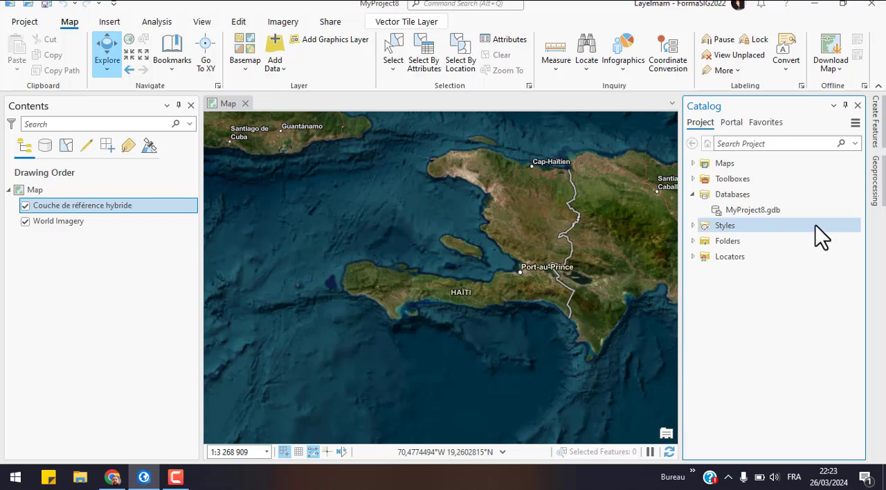
{"action": "right_click", "coordinate": [746, 214]}
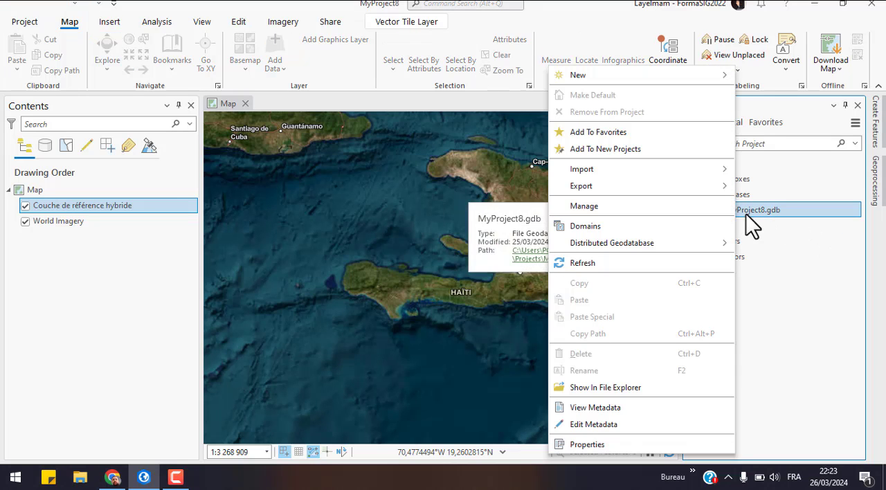
{"action": "mouse_move", "coordinate": [664, 76]}
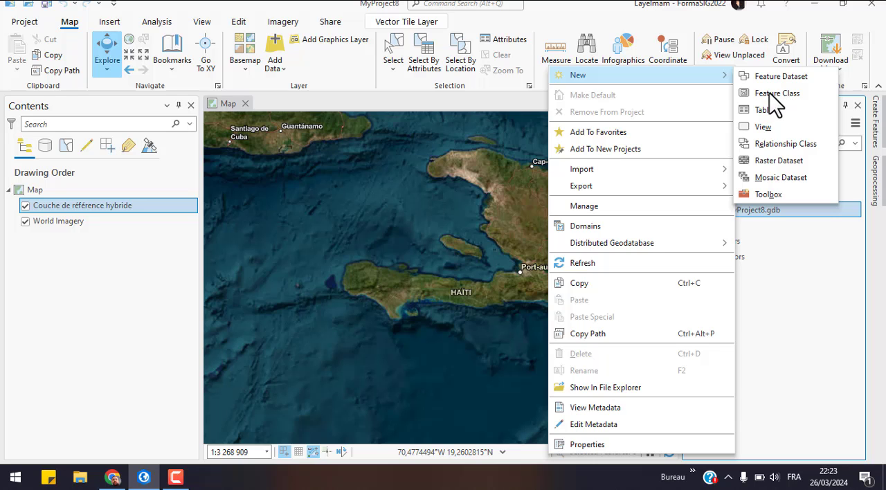
{"action": "left_click", "coordinate": [769, 92]}
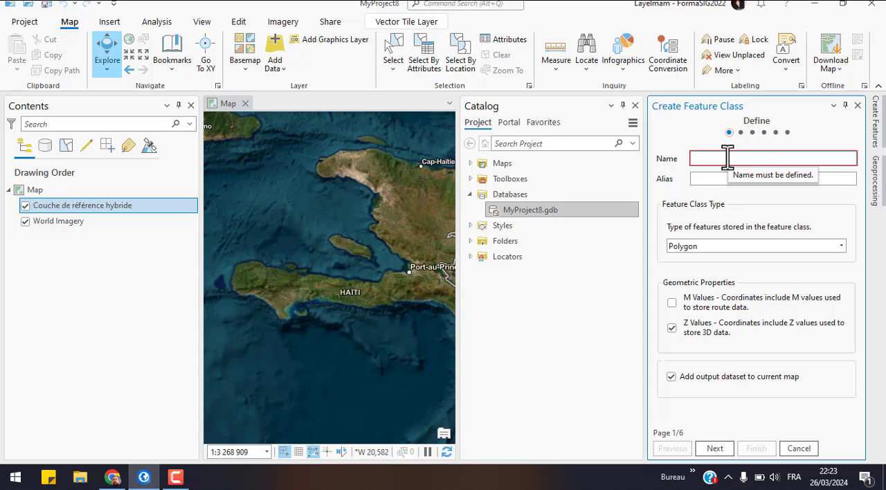
{"action": "left_click", "coordinate": [727, 158]}
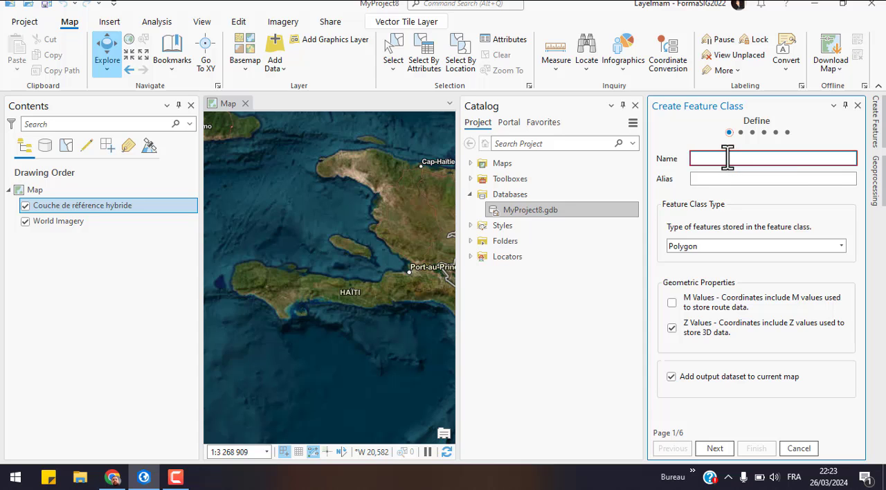
{"action": "type", "text": "~PaPA"}
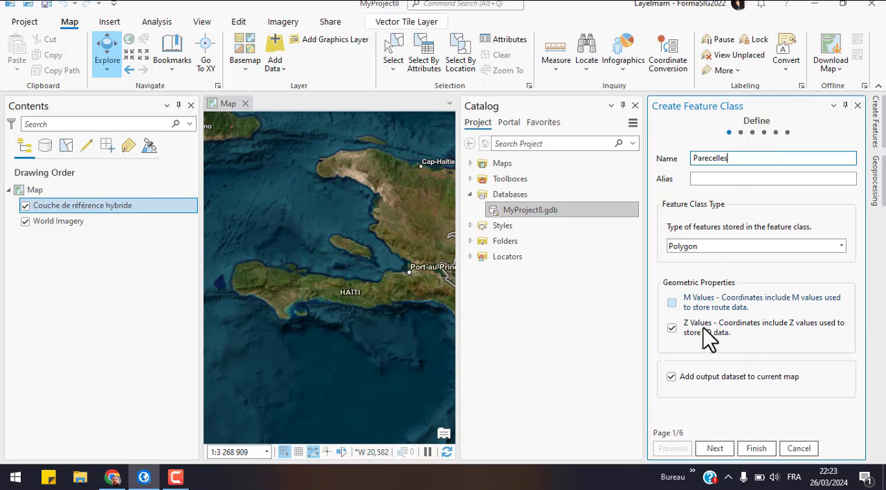
{"action": "left_click", "coordinate": [717, 448]}
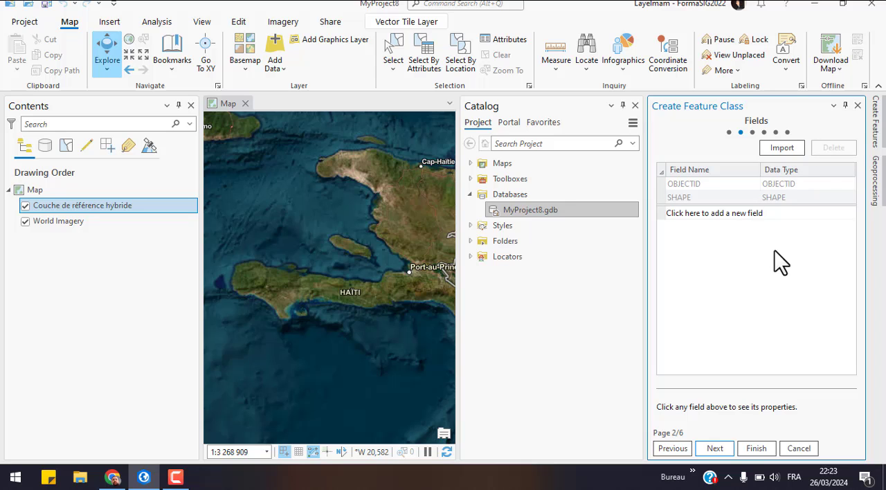
Step: Add a text field named ID to the new feature class
{"action": "left_click", "coordinate": [701, 213]}
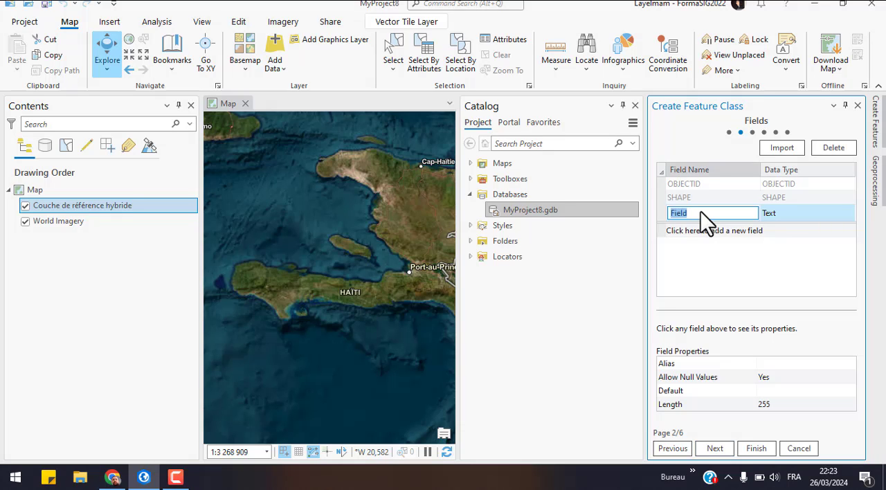
{"action": "type", "text": "N"}
{"action": "key", "text": "BackSpace"}
{"action": "type", "text": "ID"}
Step: Add a second text field named Proprietaire below the ID field
{"action": "left_click", "coordinate": [701, 232]}
{"action": "type", "text": "N"}
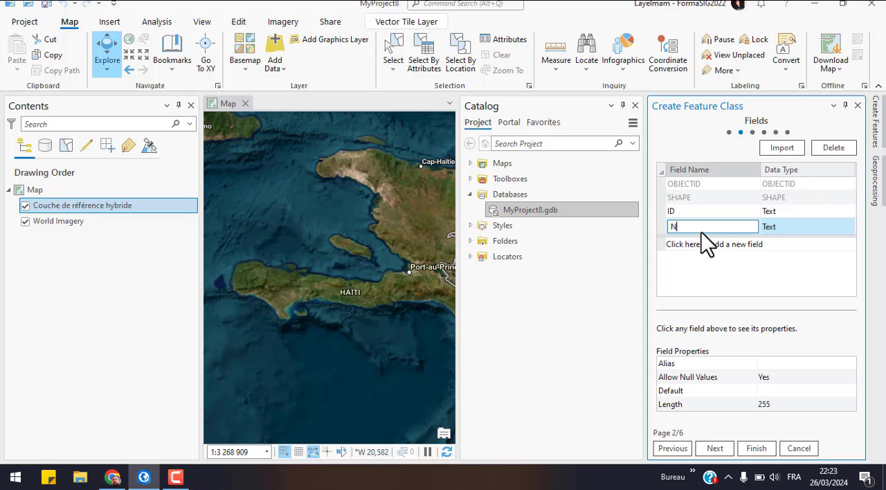
{"action": "type", "text": "om"}
{"action": "key", "text": "BackSpace"}
{"action": "key", "text": "BackSpace"}
{"action": "key", "text": "BackSpace"}
{"action": "type", "text": "Proprietaire"}
Step: Add a field named Superficie and set its data type to Double
{"action": "left_click", "coordinate": [739, 246]}
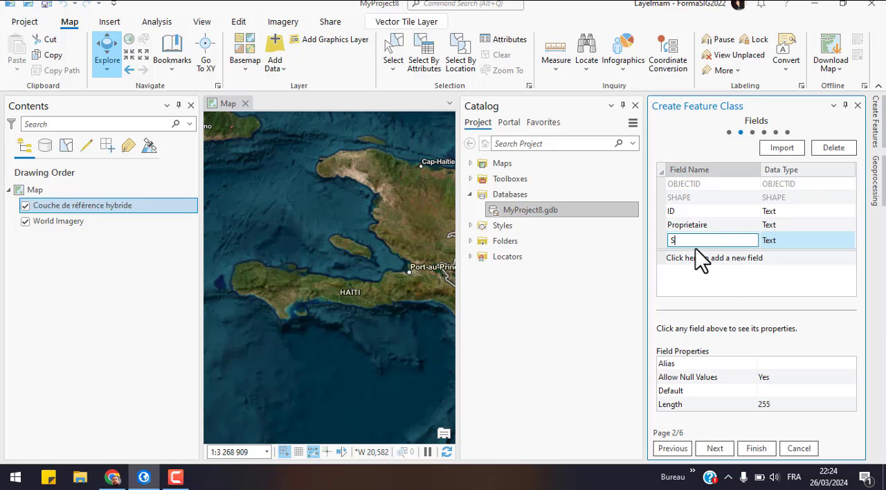
{"action": "type", "text": "erficie"}
{"action": "left_click", "coordinate": [791, 252]}
{"action": "left_click", "coordinate": [786, 237]}
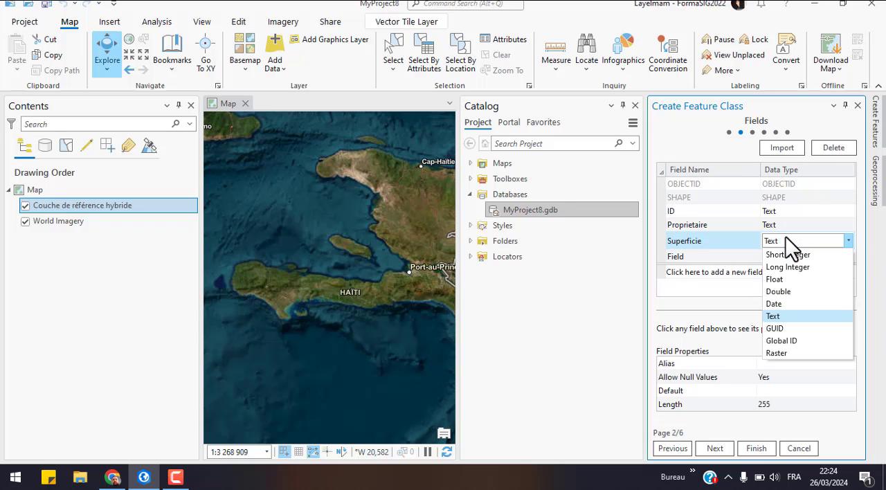
{"action": "left_click", "coordinate": [793, 291]}
Step: Name the fourth field Cultures and leave its data type as Text
{"action": "left_click", "coordinate": [720, 254]}
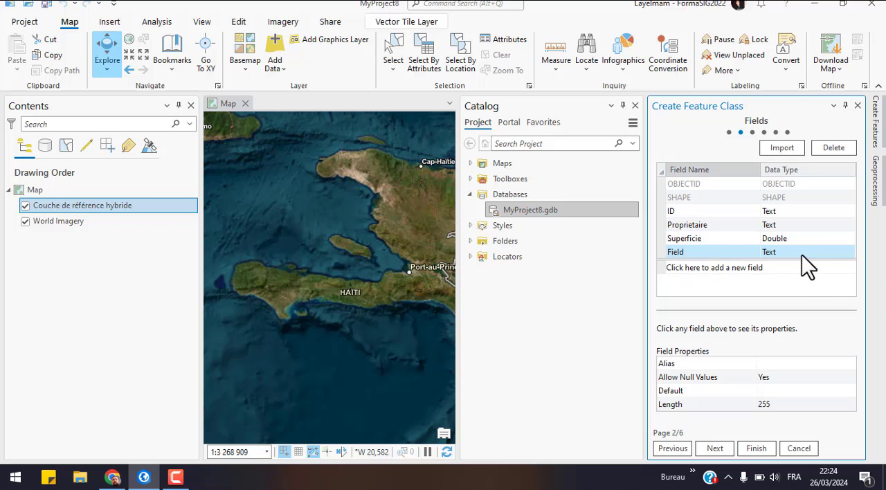
{"action": "left_click", "coordinate": [720, 254]}
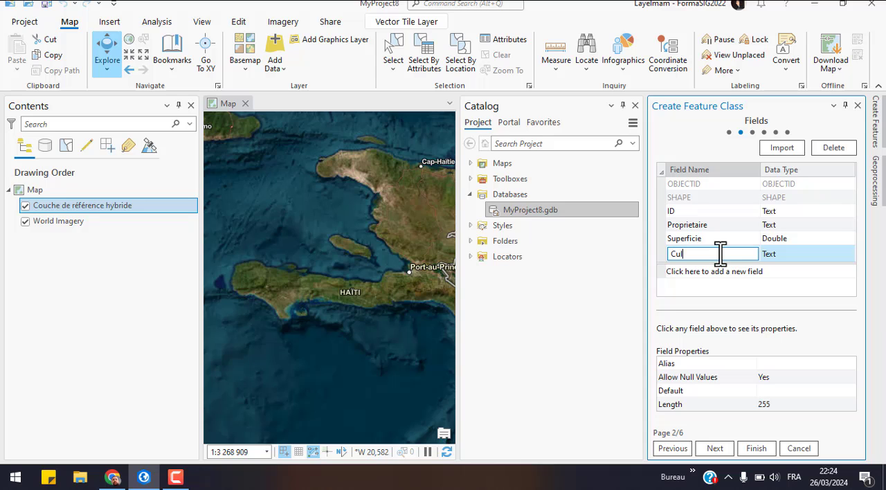
{"action": "type", "text": "Culture"}
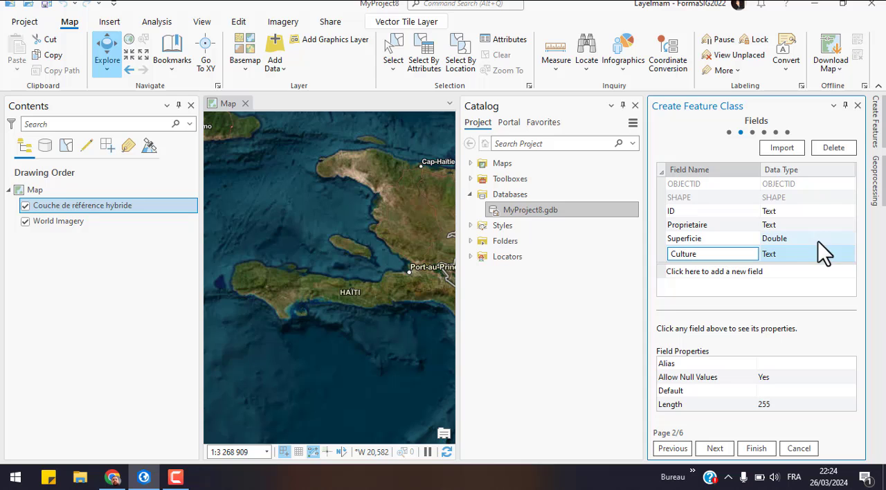
{"action": "type", "text": "s"}
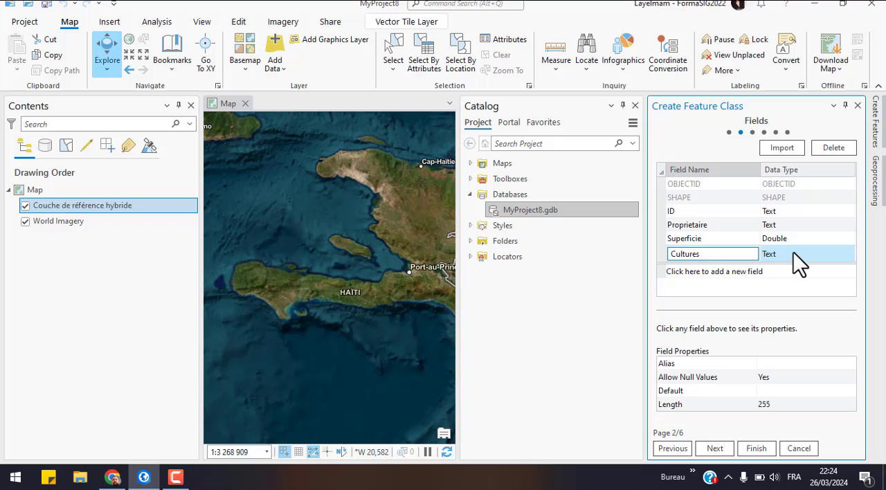
Step: Keep WGS 1984 Web Mercator (auxiliary sphere) as the XY coordinate system, accept the default tolerances and finish creating the feature class
{"action": "left_click", "coordinate": [715, 449]}
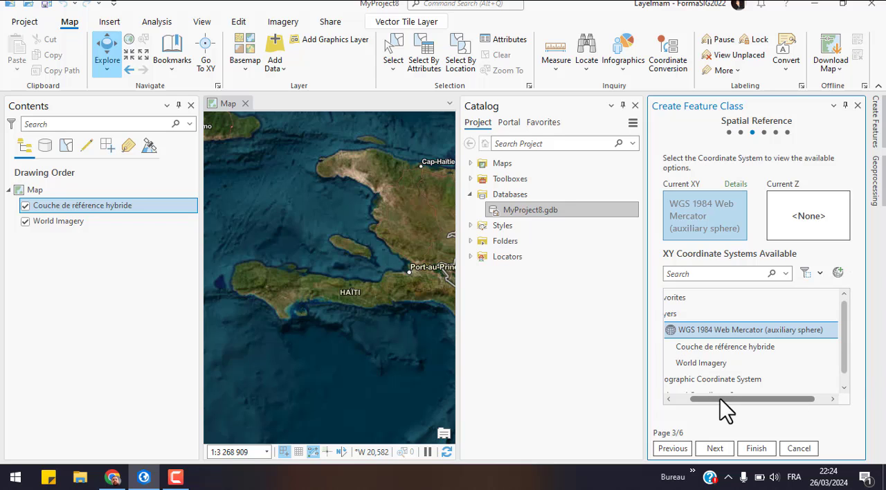
{"action": "left_click_drag", "start_coordinate": [720, 399], "coordinate": [696, 398]}
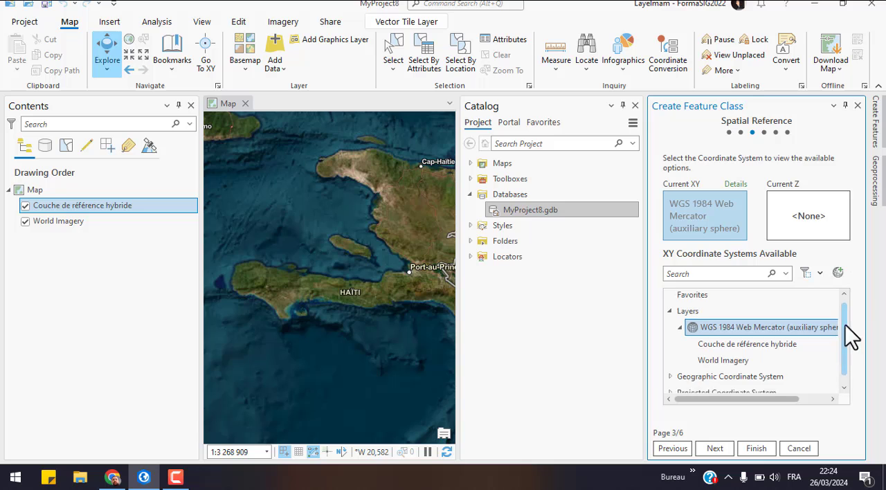
{"action": "left_click_drag", "start_coordinate": [845, 325], "coordinate": [858, 364]}
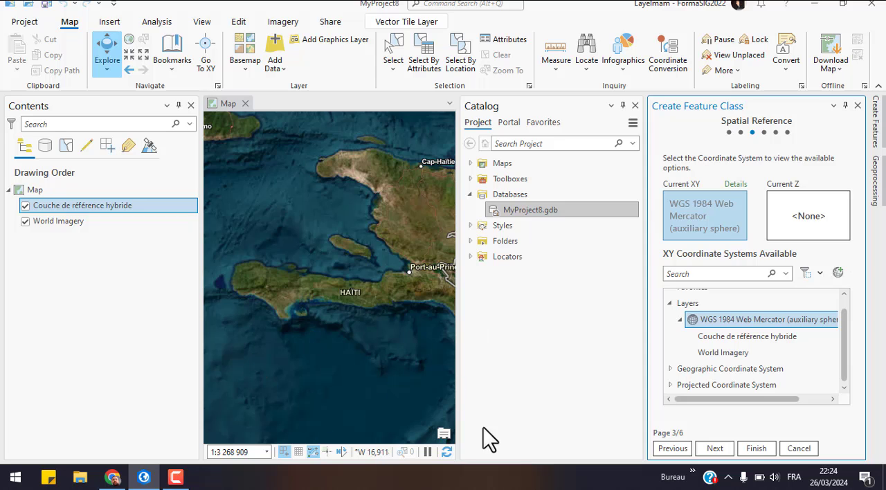
{"action": "left_click", "coordinate": [715, 449]}
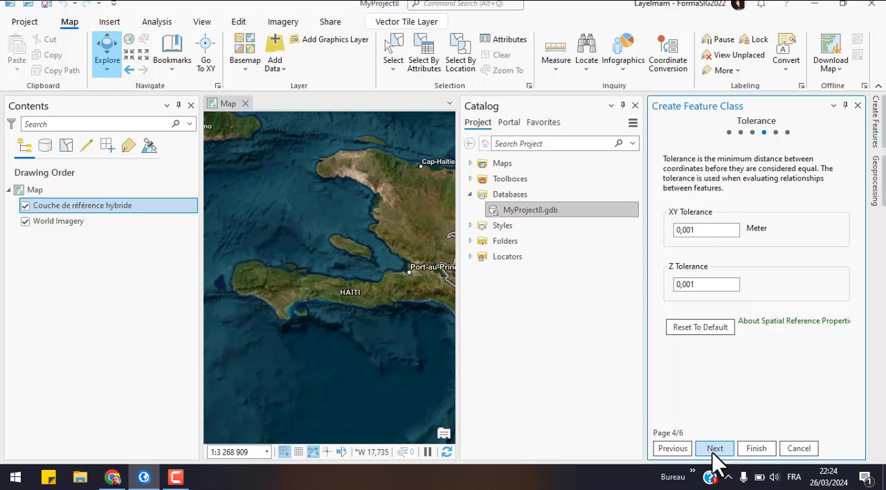
{"action": "left_click", "coordinate": [715, 449]}
{"action": "left_click", "coordinate": [751, 448]}
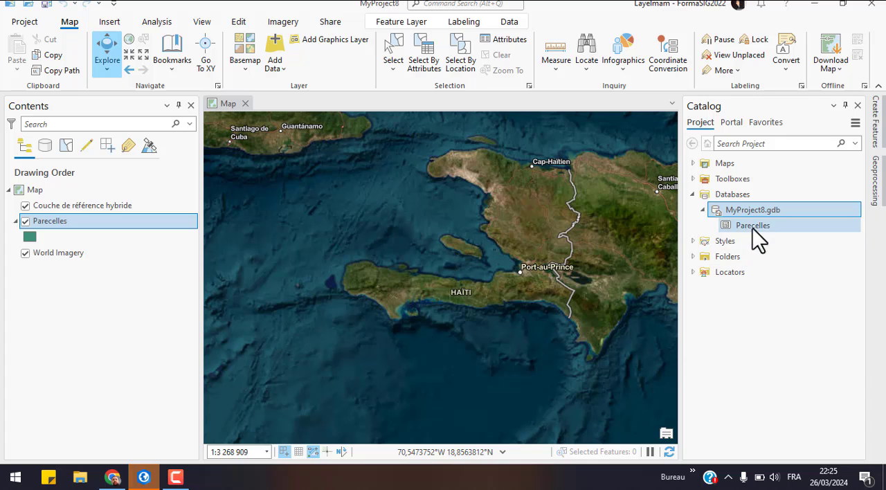
Step: Apply the 2 pt black outline gallery symbol without fill to the Parecelles layer
{"action": "mouse_move", "coordinate": [746, 226]}
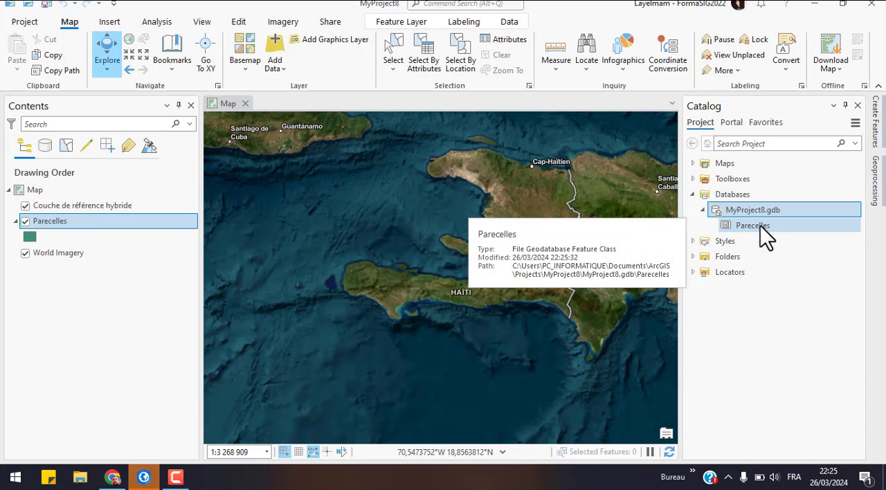
{"action": "left_click", "coordinate": [28, 237]}
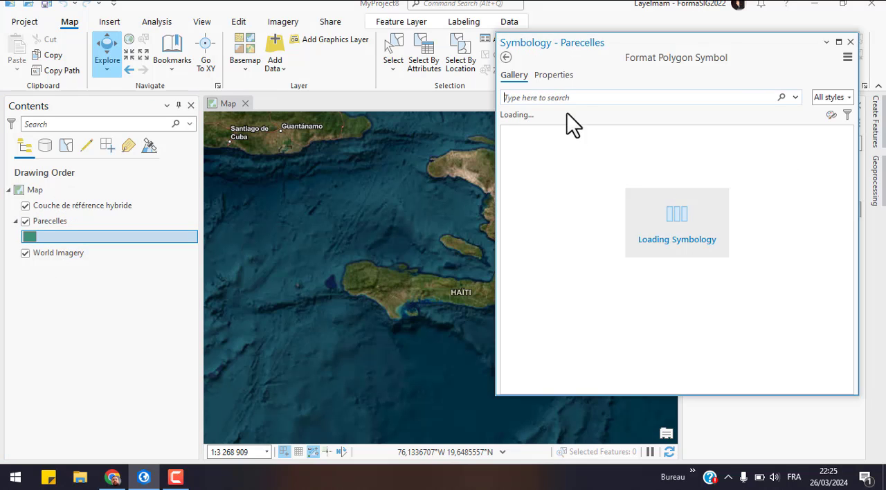
{"action": "left_click", "coordinate": [567, 178]}
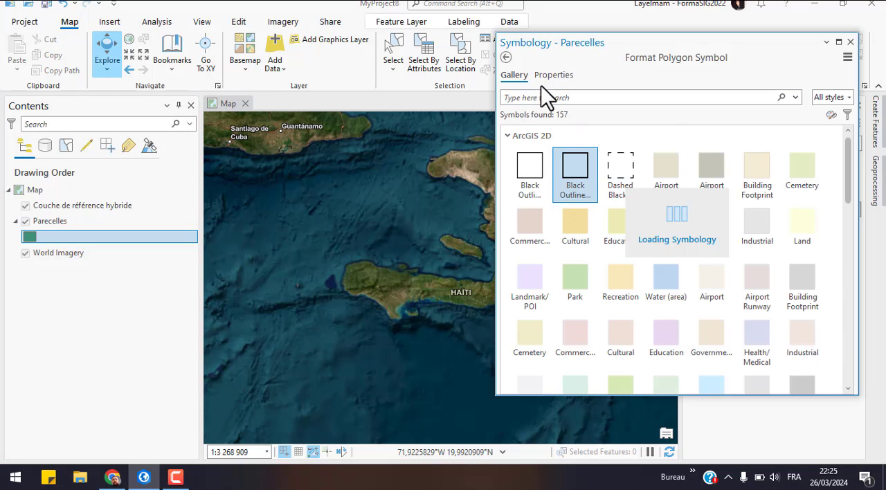
Step: Set the Parecelles symbol's outline color to red, apply it and close the symbology settings
{"action": "left_click", "coordinate": [542, 76]}
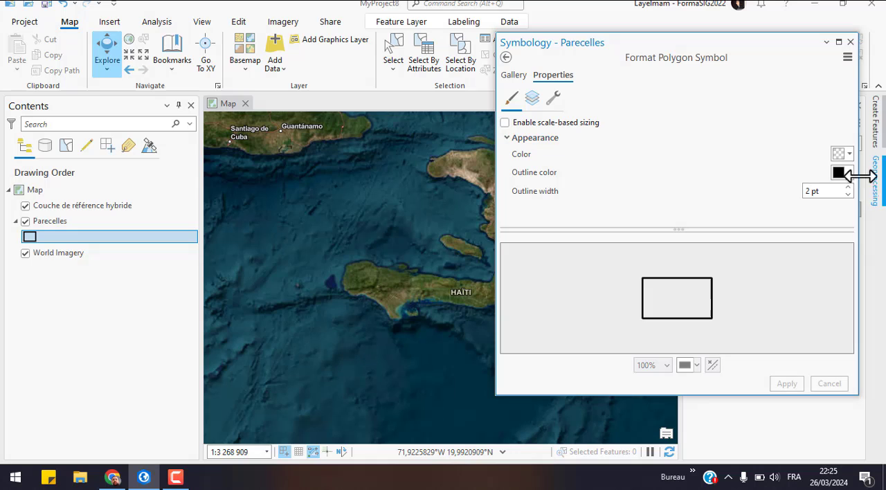
{"action": "left_click", "coordinate": [845, 172]}
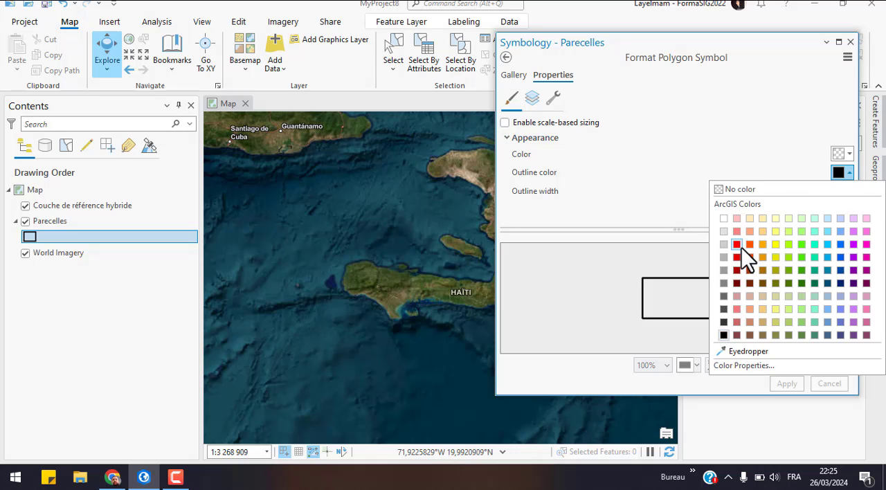
{"action": "left_click", "coordinate": [738, 245]}
{"action": "left_click", "coordinate": [789, 384]}
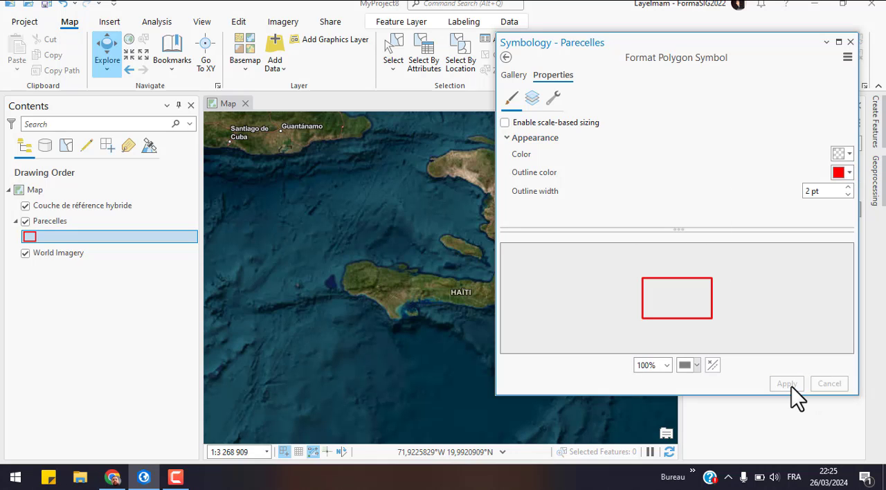
{"action": "left_click", "coordinate": [851, 42]}
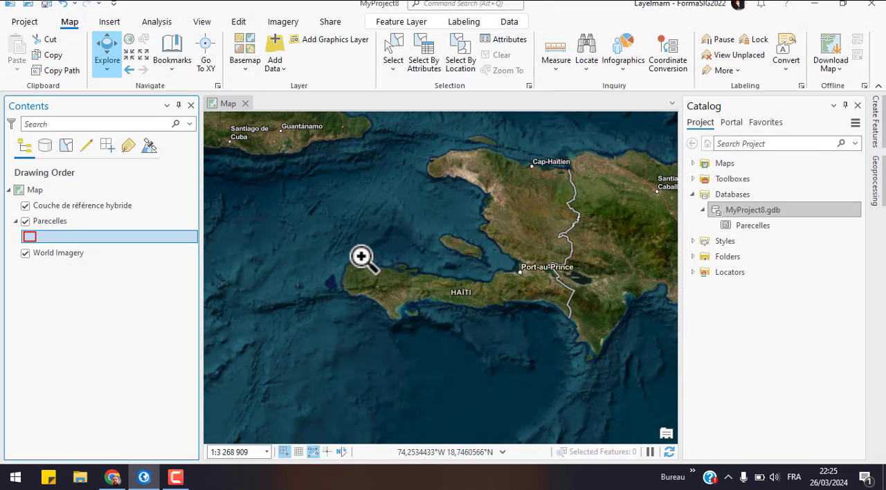
Step: Search the imagery around Plaisance du Sud and Baradères up to the coast for an area with visible farm parcels
{"action": "left_click_drag", "start_coordinate": [397, 278], "coordinate": [423, 297]}
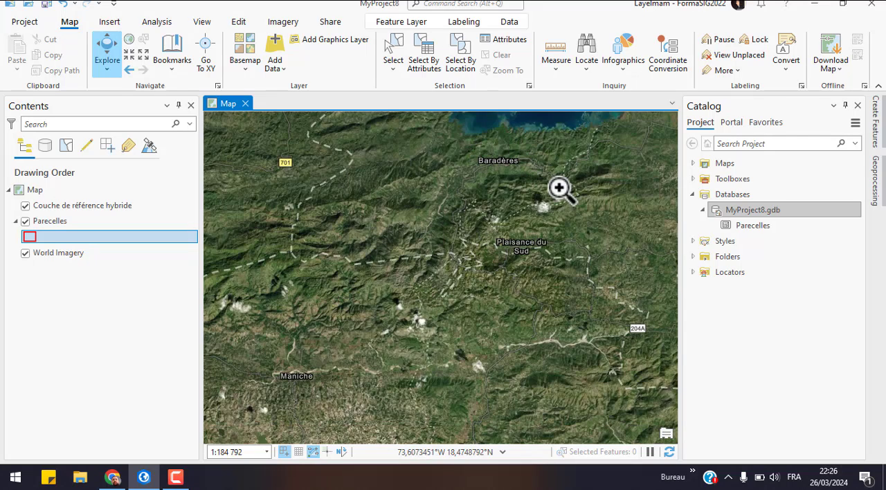
{"action": "left_click", "coordinate": [558, 277]}
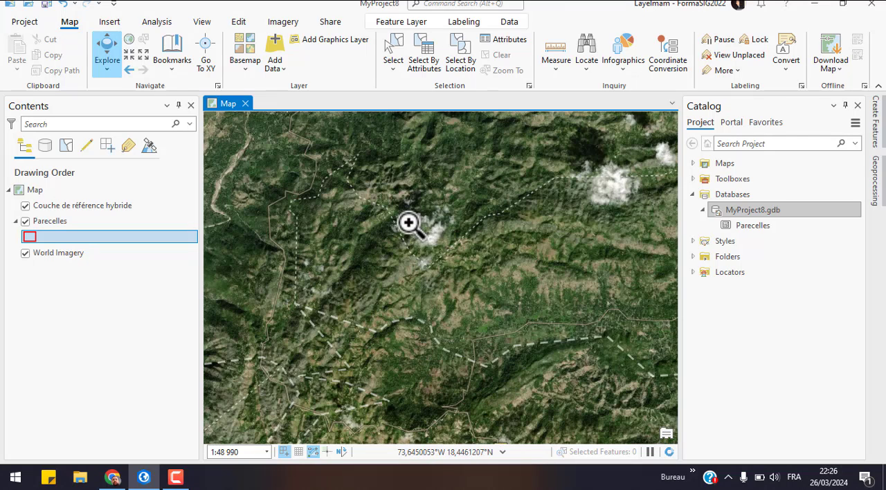
{"action": "left_click_drag", "start_coordinate": [431, 238], "coordinate": [504, 295]}
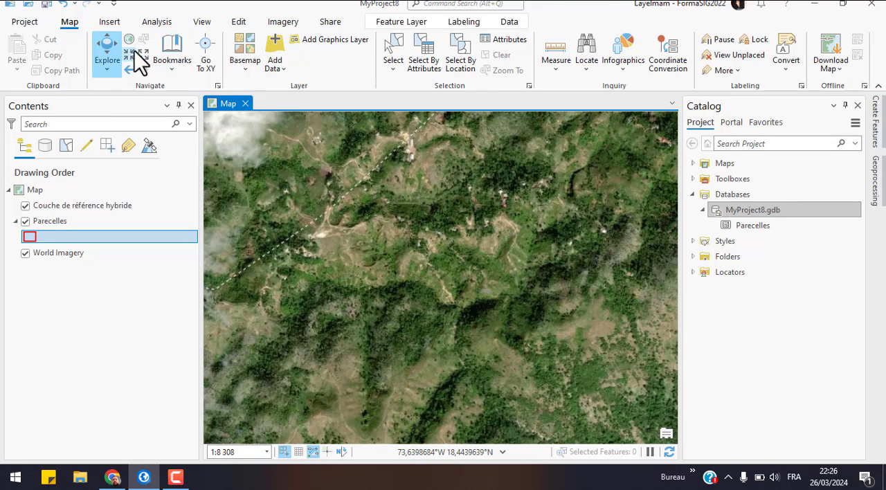
{"action": "left_click_drag", "start_coordinate": [307, 389], "coordinate": [463, 115]}
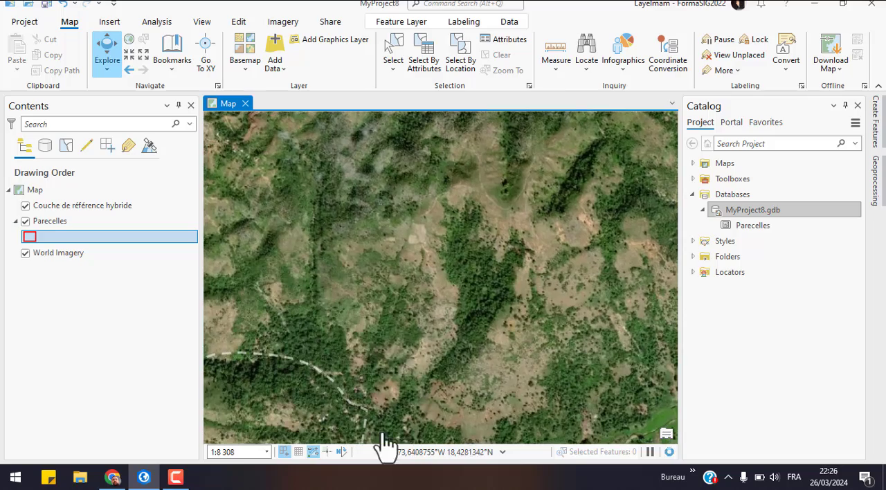
{"action": "left_click_drag", "start_coordinate": [381, 439], "coordinate": [585, 106]}
{"action": "left_click_drag", "start_coordinate": [384, 325], "coordinate": [735, 272]}
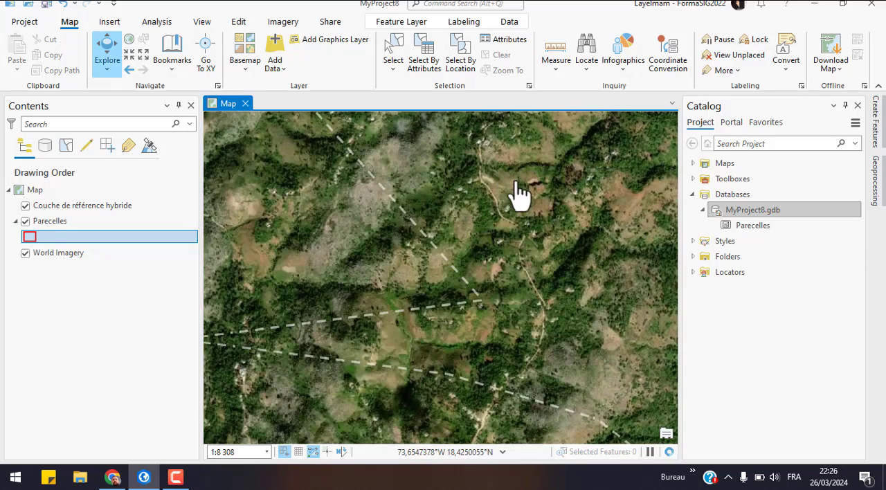
{"action": "left_click_drag", "start_coordinate": [519, 195], "coordinate": [575, 453]}
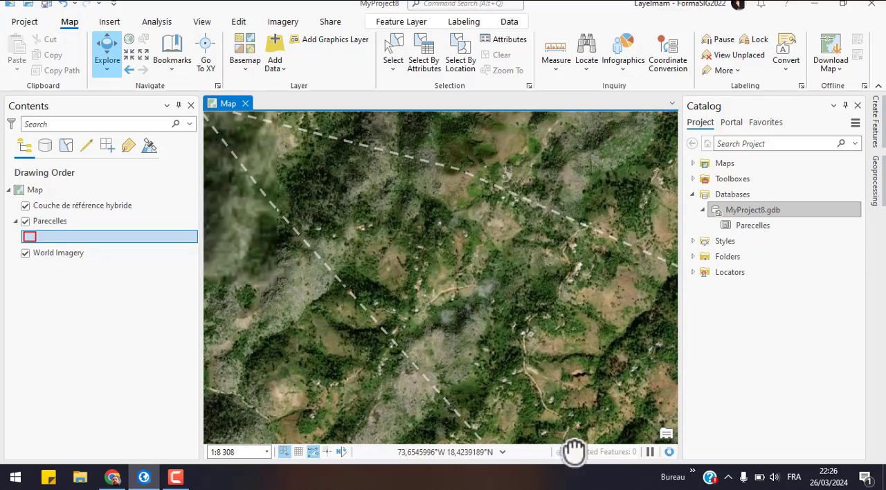
{"action": "left_click", "coordinate": [143, 54]}
{"action": "left_click", "coordinate": [141, 55]}
{"action": "left_click", "coordinate": [142, 54]}
{"action": "left_click", "coordinate": [141, 54]}
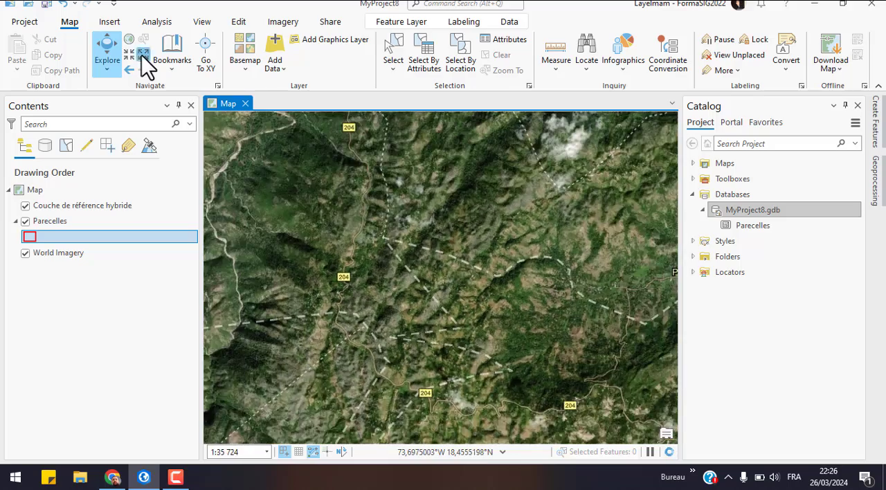
{"action": "left_click", "coordinate": [141, 54]}
{"action": "left_click_drag", "start_coordinate": [497, 175], "coordinate": [381, 413]}
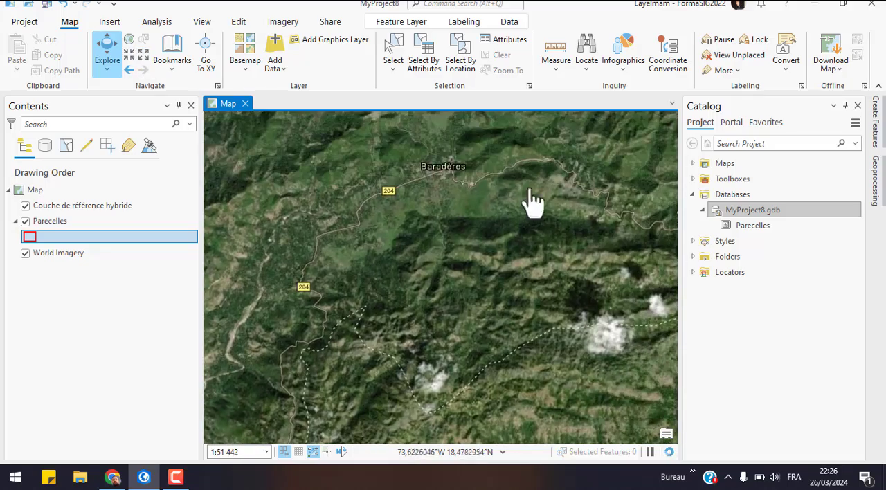
{"action": "left_click_drag", "start_coordinate": [525, 201], "coordinate": [431, 453]}
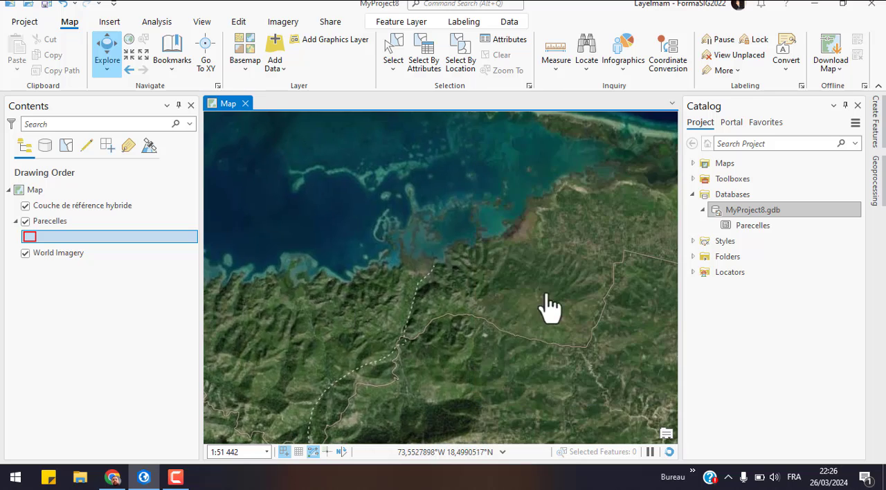
{"action": "left_click_drag", "start_coordinate": [550, 306], "coordinate": [362, 379]}
Step: Examine the coastal farmland along the dirt road at close scale to locate clearly delimited plots east of the road bend
{"action": "scroll", "coordinate": [436, 305], "scroll_direction": "up", "scroll_amount": 5}
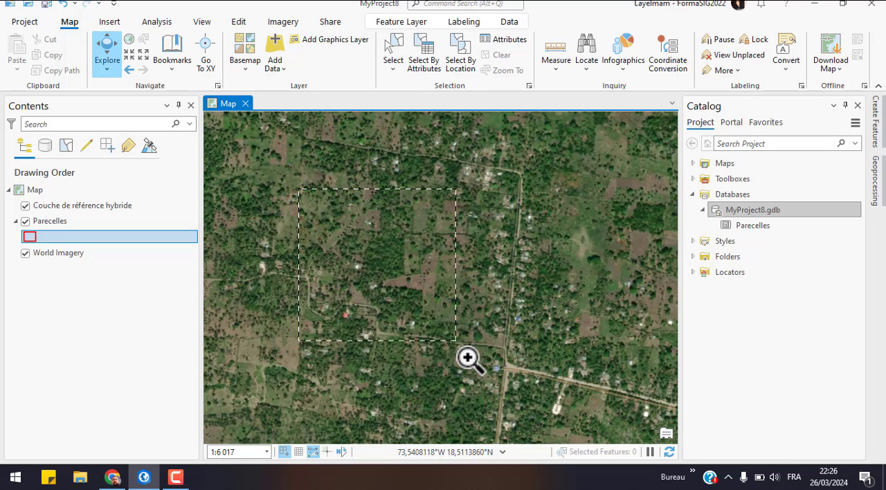
{"action": "scroll", "coordinate": [477, 421], "scroll_direction": "up", "scroll_amount": 2}
{"action": "key", "text": "shift"}
{"action": "key", "text": "shift"}
{"action": "key", "text": "shift"}
{"action": "key", "text": "shift"}
{"action": "key", "text": "shift"}
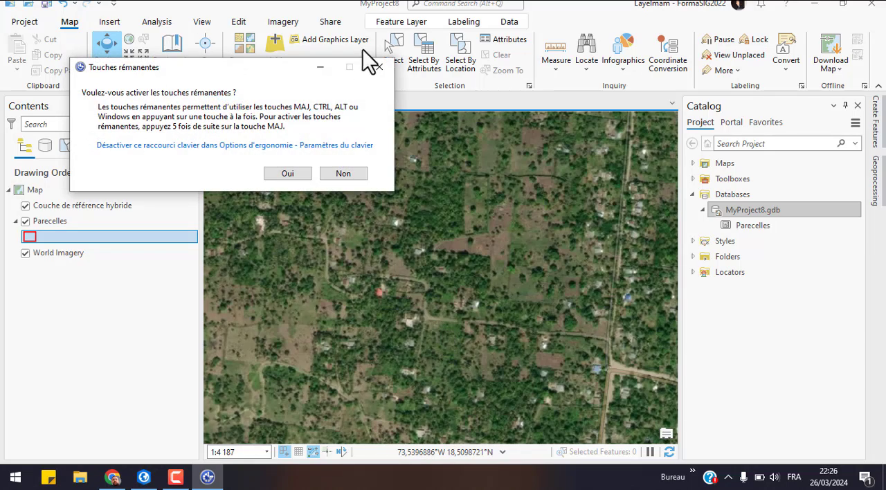
{"action": "left_click", "coordinate": [379, 67]}
{"action": "left_click_drag", "start_coordinate": [558, 281], "coordinate": [317, 158]}
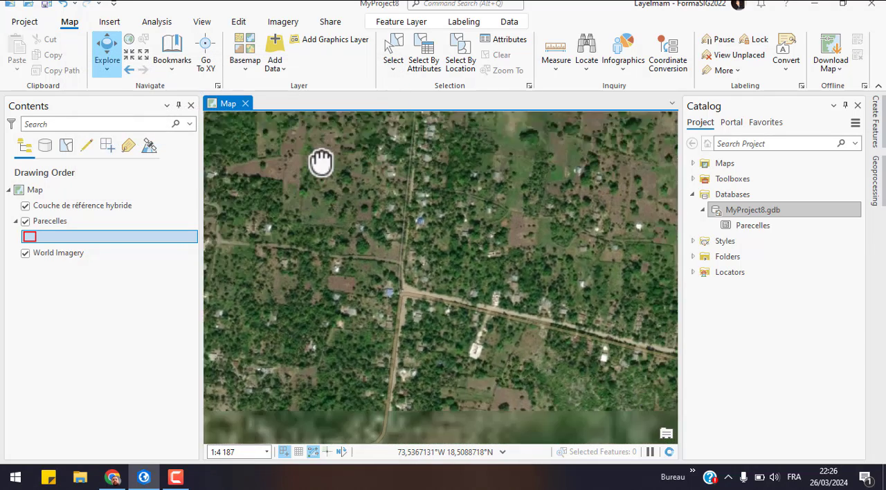
{"action": "left_click_drag", "start_coordinate": [393, 326], "coordinate": [370, 212]}
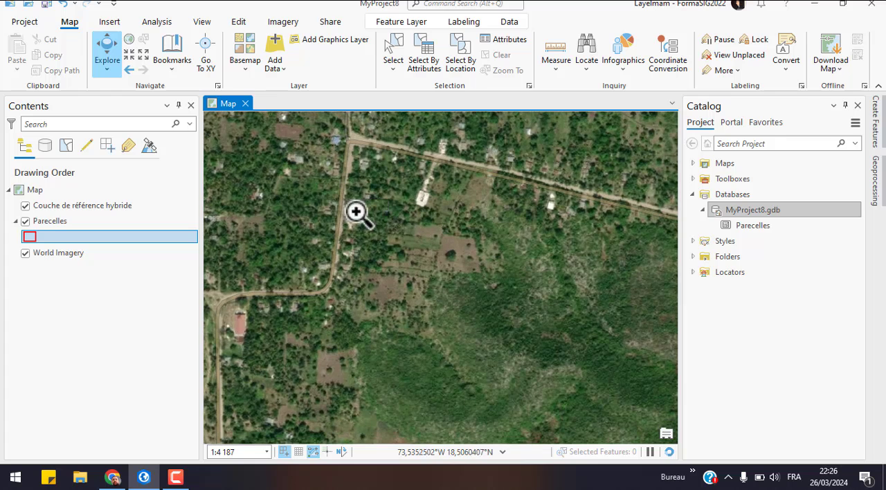
{"action": "left_click_drag", "start_coordinate": [316, 194], "coordinate": [496, 339]}
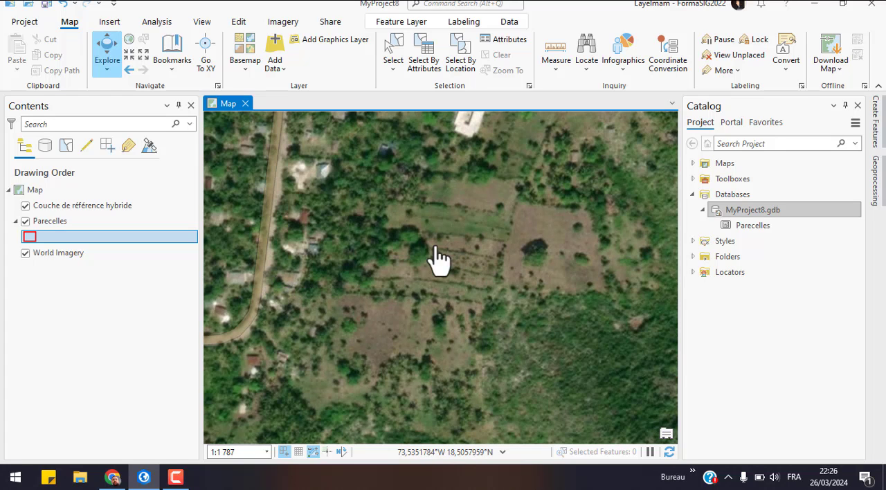
{"action": "left_click_drag", "start_coordinate": [367, 240], "coordinate": [420, 271]}
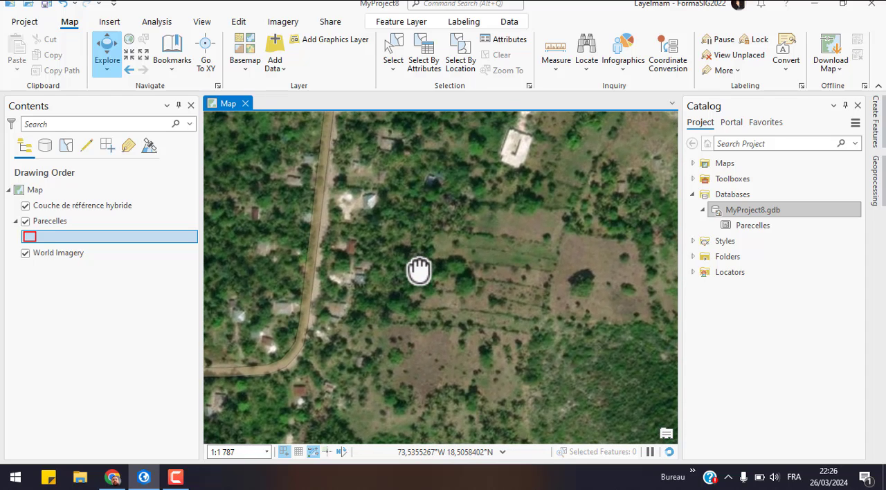
Step: Digitize a long, narrow Parecelles polygon from the road's east side to the edge of the dense vegetation, south of the hedged plots
{"action": "left_click", "coordinate": [239, 21]}
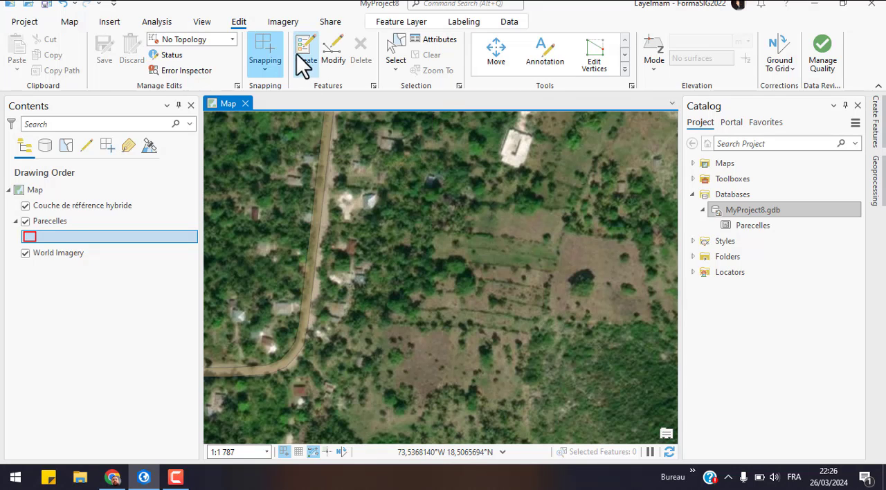
{"action": "left_click", "coordinate": [305, 50]}
{"action": "left_click", "coordinate": [796, 178]}
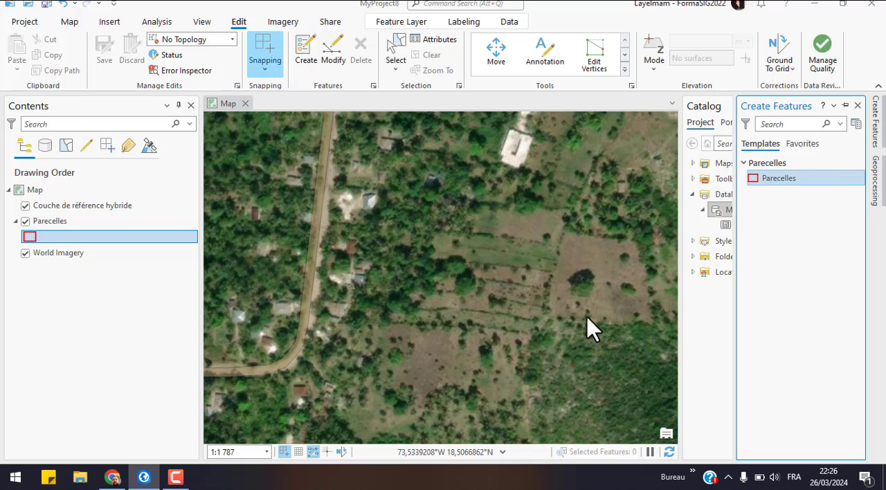
{"action": "left_click", "coordinate": [535, 318]}
{"action": "left_click", "coordinate": [491, 312]}
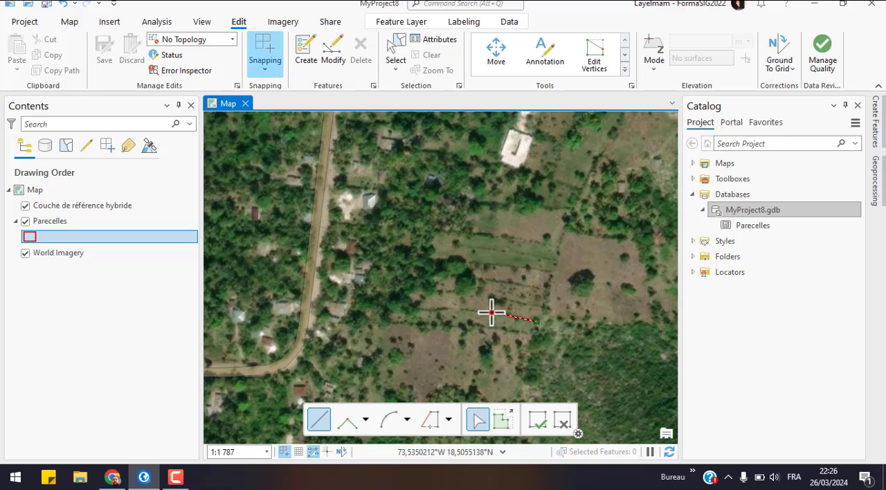
{"action": "left_click", "coordinate": [445, 311]}
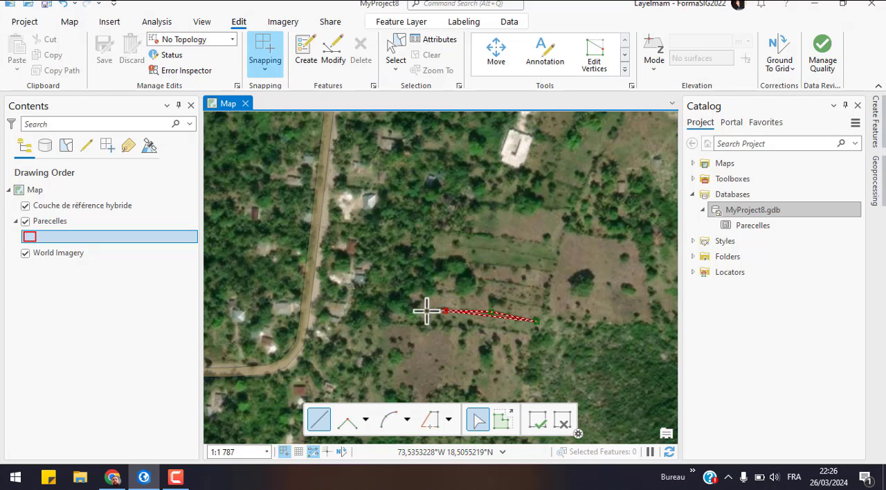
{"action": "left_click", "coordinate": [355, 305]}
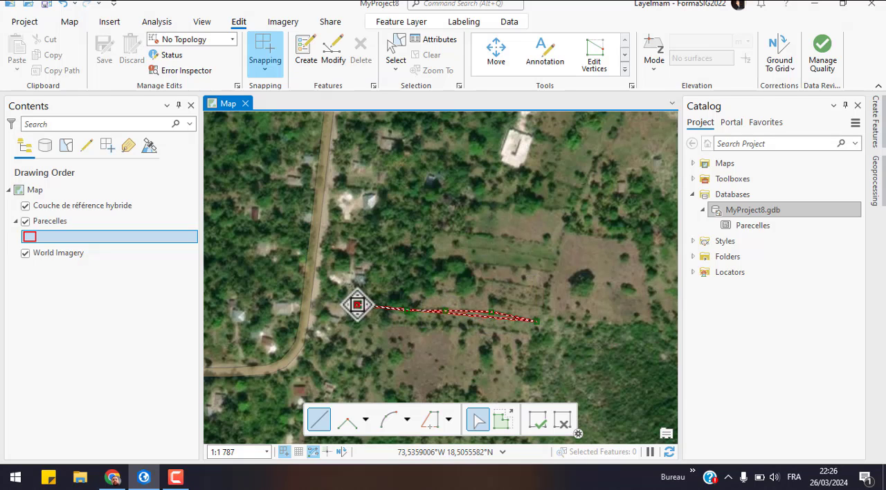
{"action": "left_click", "coordinate": [316, 302]}
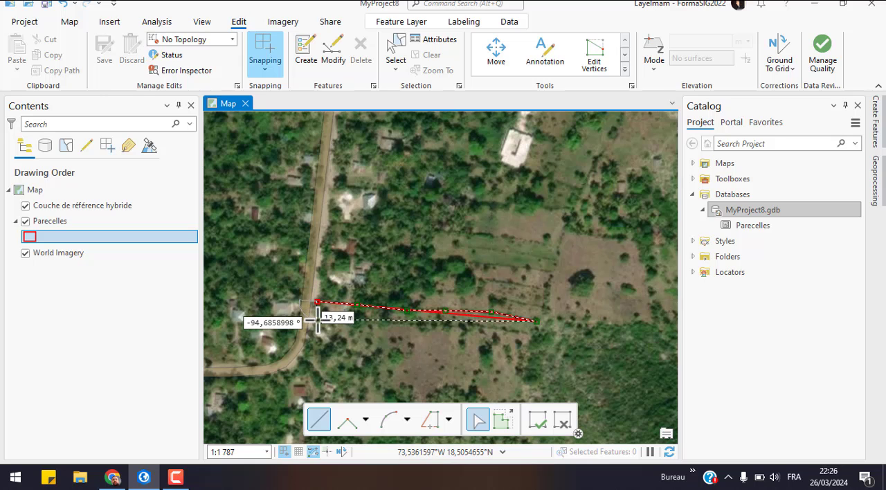
{"action": "left_click", "coordinate": [313, 320]}
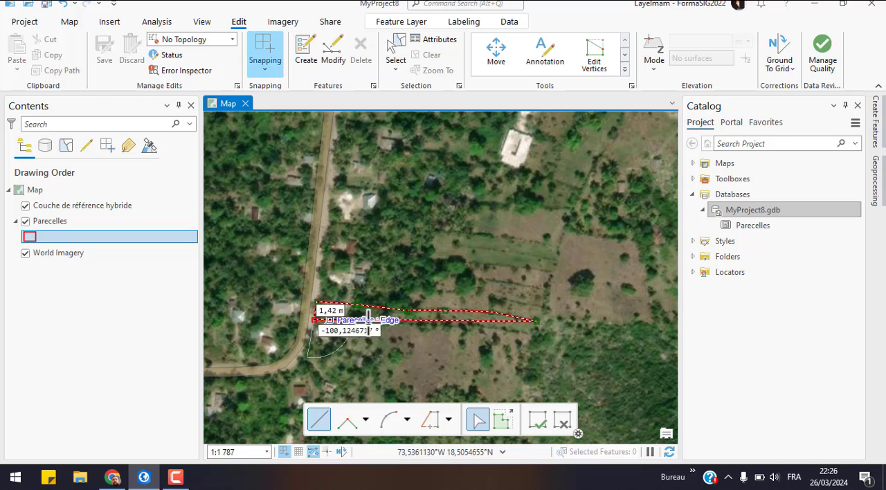
{"action": "left_click", "coordinate": [411, 330]}
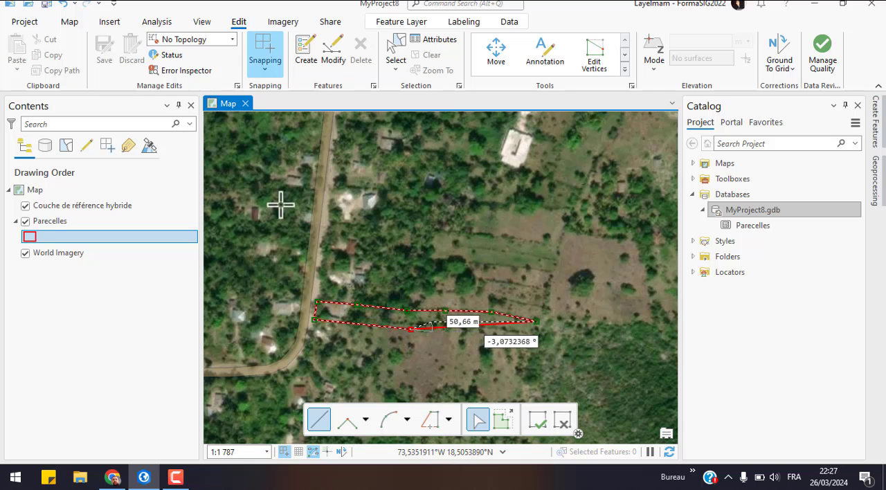
{"action": "left_click", "coordinate": [530, 334]}
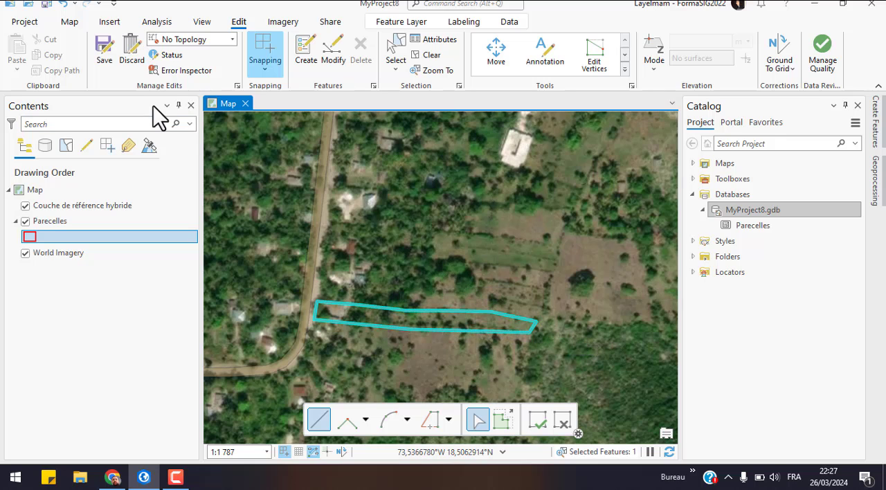
Step: Edit the parcel's vertices, moving the southern boundary's middle vertex slightly north and the southeast corner slightly east, and finish the modification
{"action": "left_click", "coordinate": [70, 23]}
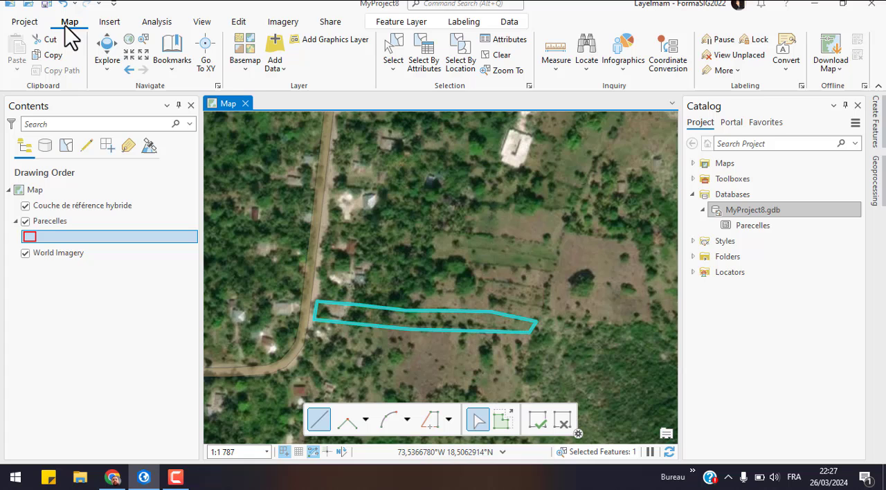
{"action": "left_click", "coordinate": [128, 55]}
{"action": "left_click", "coordinate": [128, 54]}
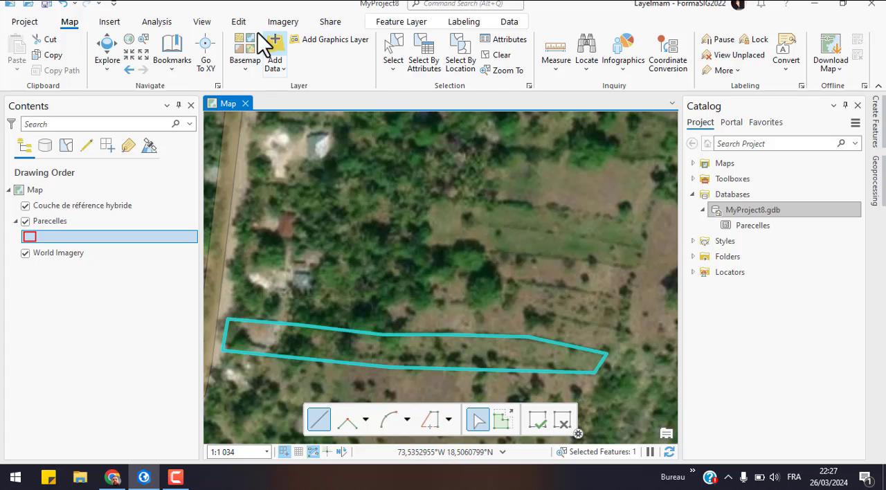
{"action": "left_click", "coordinate": [237, 21]}
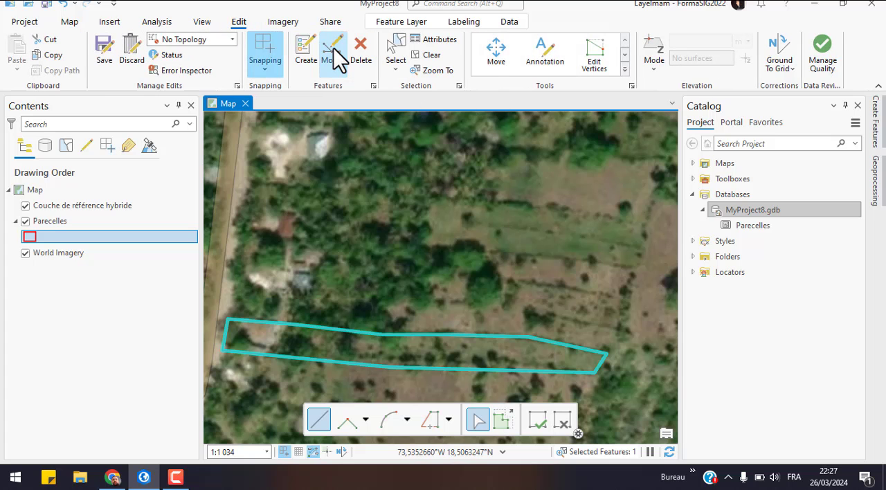
{"action": "left_click", "coordinate": [334, 48]}
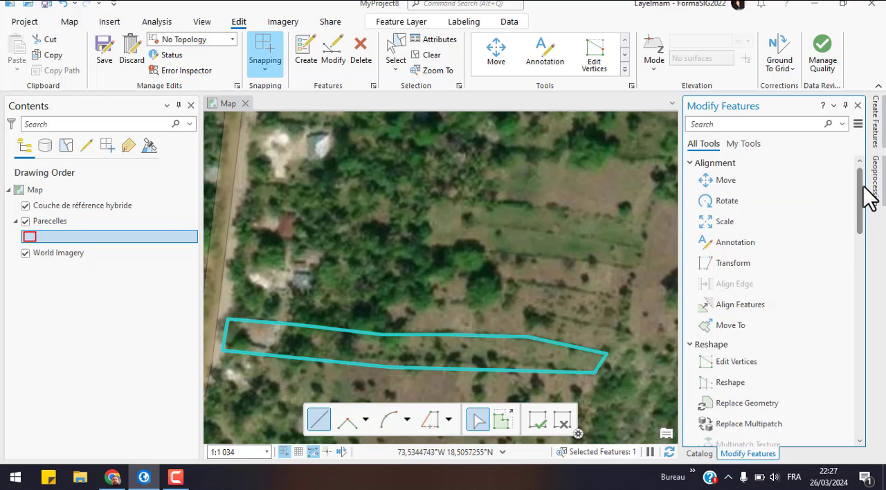
{"action": "left_click", "coordinate": [735, 361]}
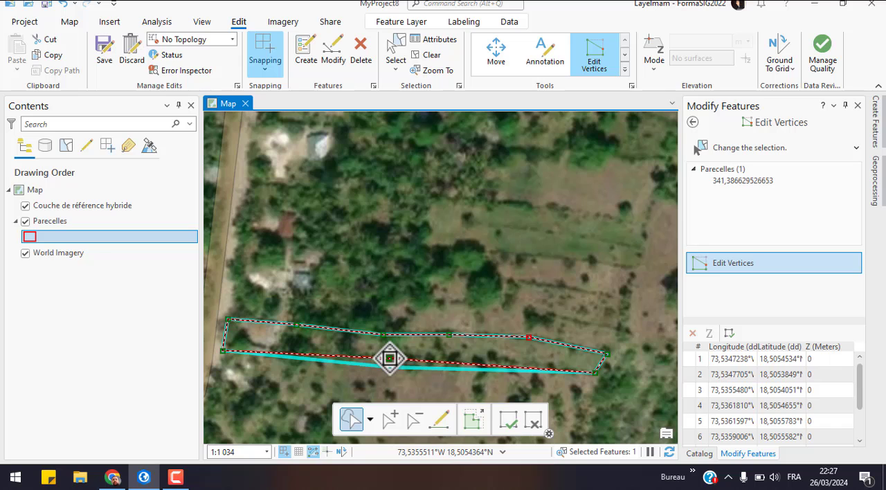
{"action": "left_click", "coordinate": [390, 358]}
{"action": "left_click_drag", "start_coordinate": [600, 372], "coordinate": [607, 373]}
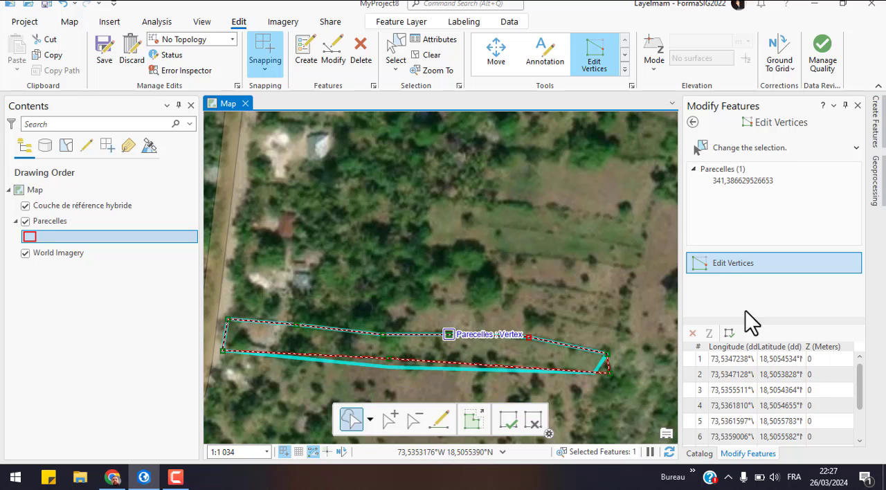
{"action": "left_click", "coordinate": [513, 422]}
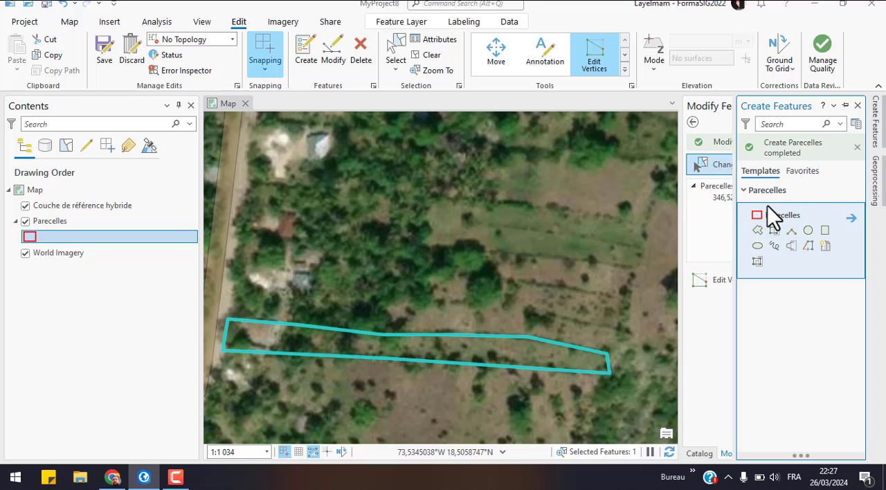
{"action": "left_click", "coordinate": [857, 106]}
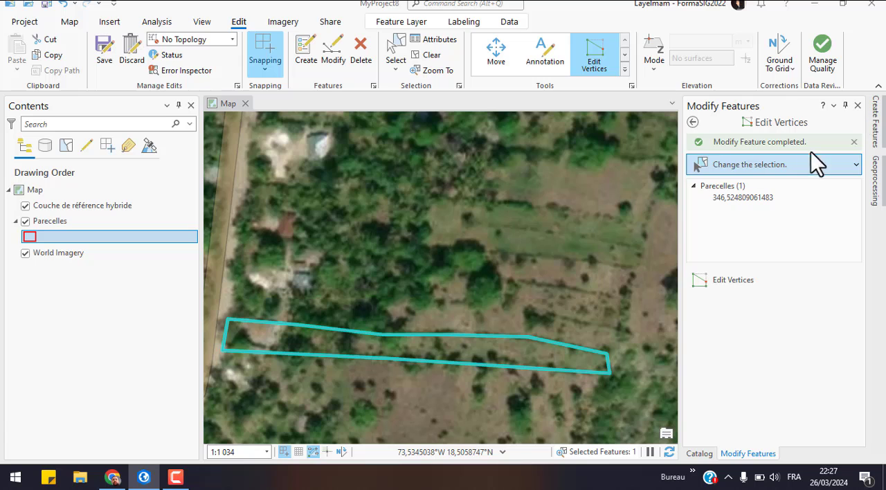
{"action": "left_click", "coordinate": [693, 121]}
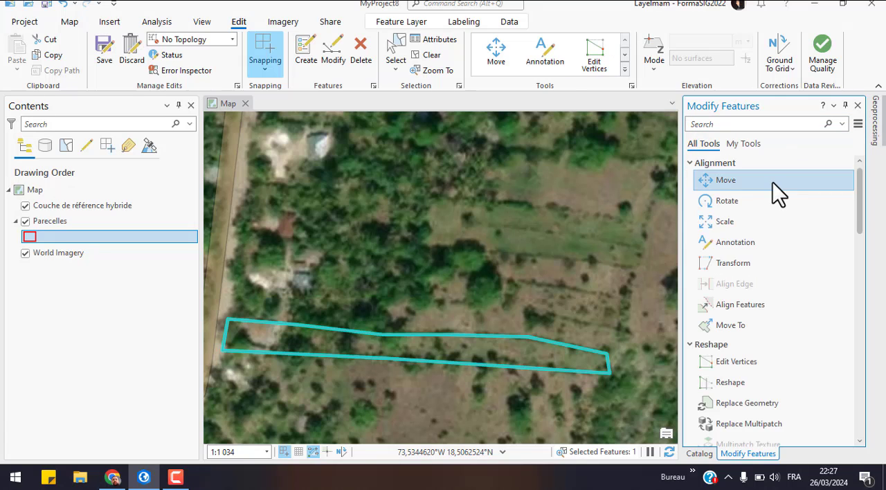
Step: Try a plain Parecelles polygon on the first parcel's north side, snapped to its northeast and northwest corners, and delete it
{"action": "left_click", "coordinate": [303, 52]}
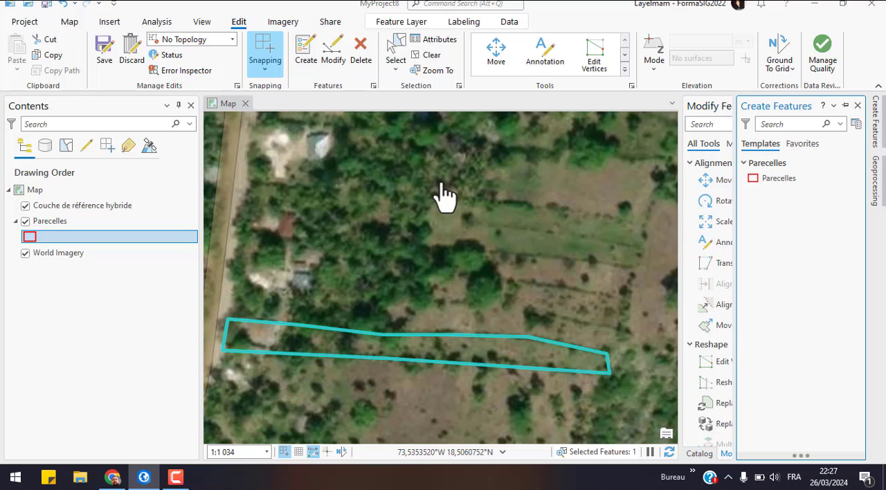
{"action": "left_click", "coordinate": [759, 177]}
{"action": "left_click", "coordinate": [605, 353]}
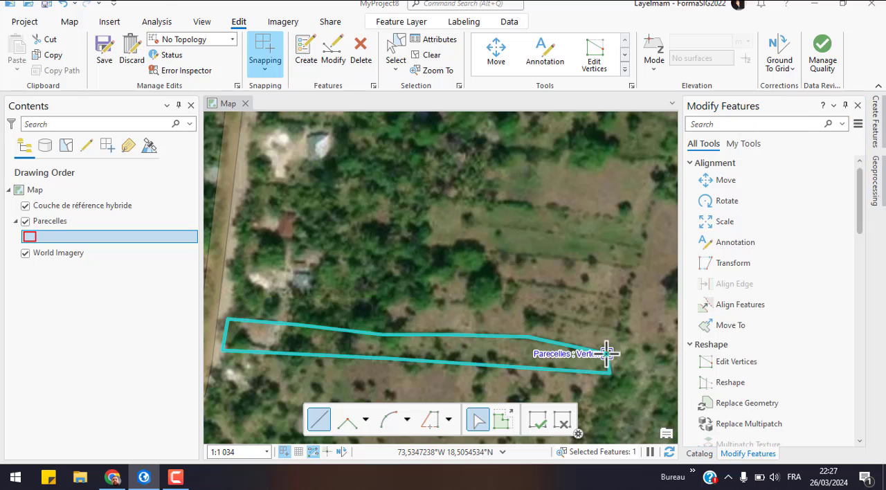
{"action": "left_click", "coordinate": [624, 328]}
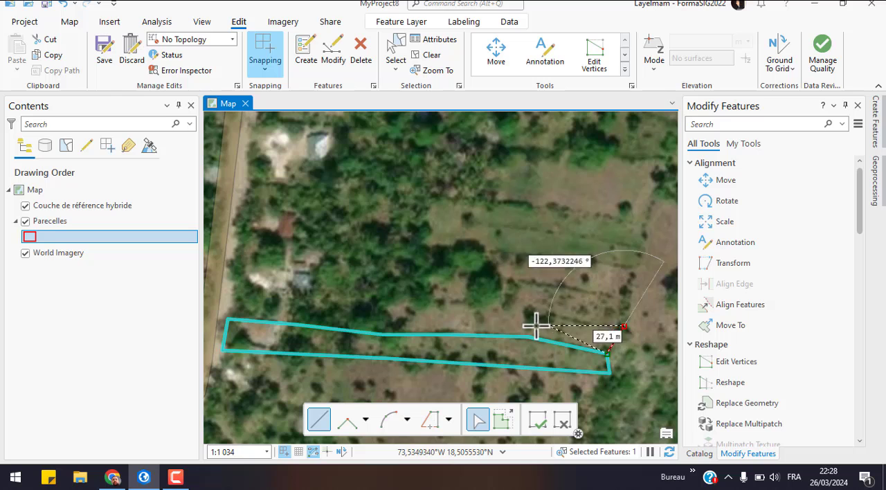
{"action": "left_click", "coordinate": [547, 311]}
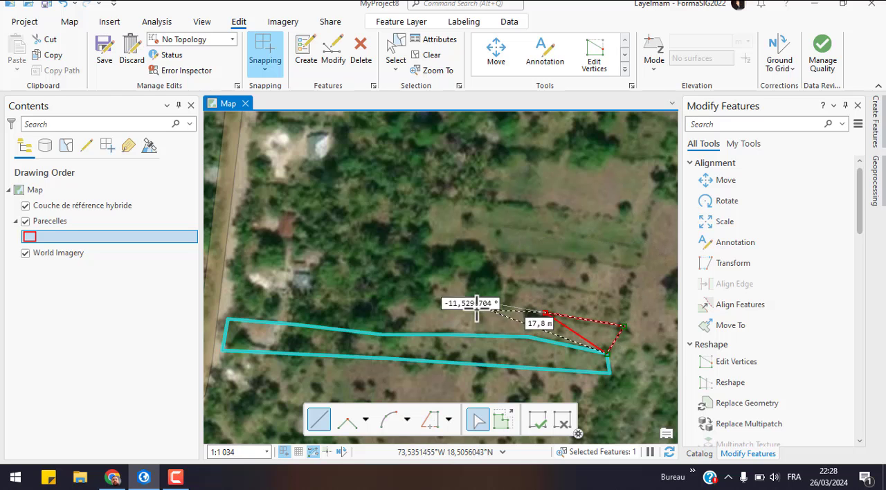
{"action": "left_click", "coordinate": [442, 296]}
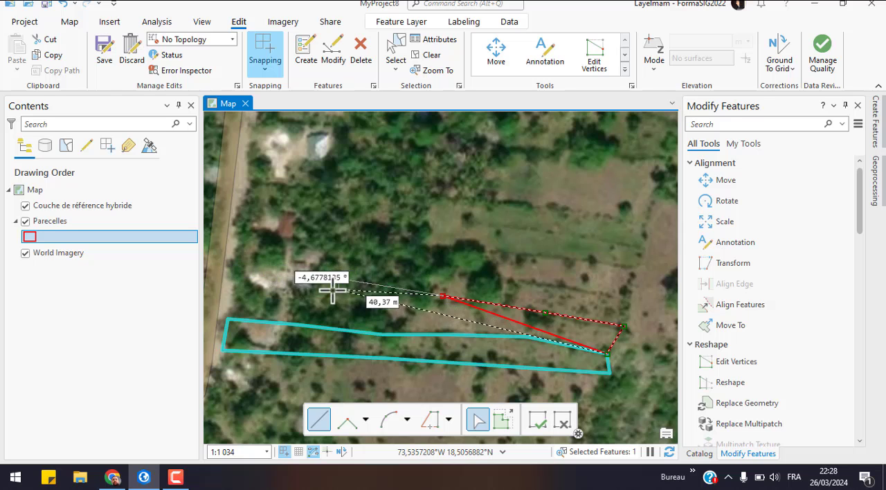
{"action": "left_click", "coordinate": [322, 288]}
{"action": "left_click", "coordinate": [265, 284]}
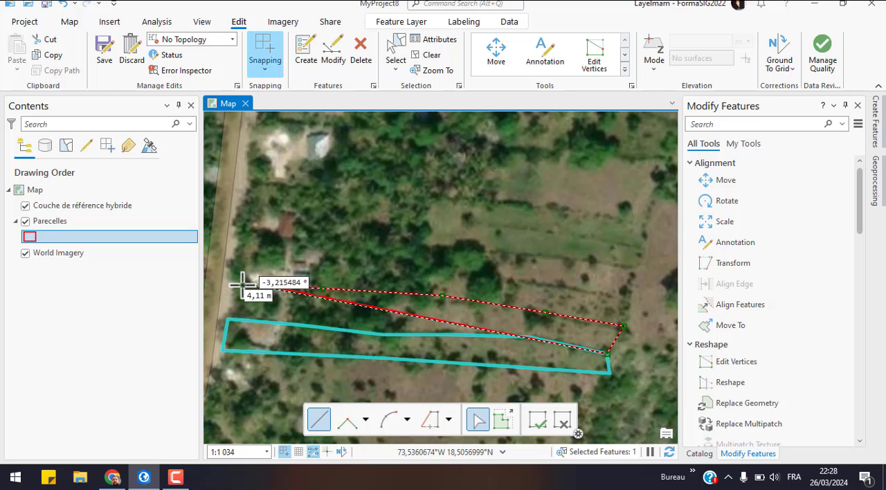
{"action": "left_click", "coordinate": [232, 284]}
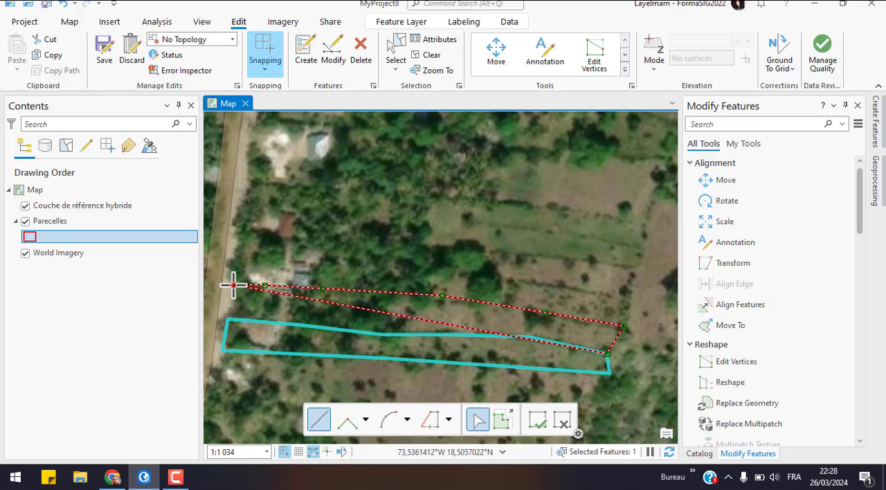
{"action": "double_click", "coordinate": [229, 320]}
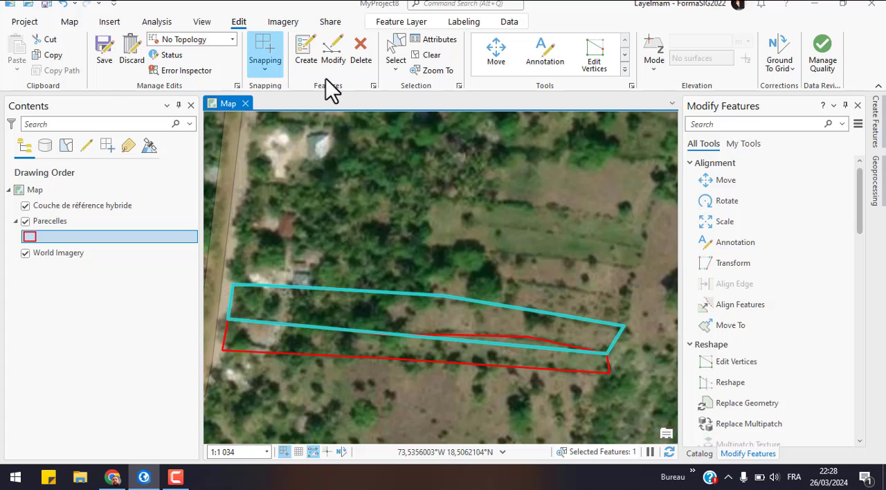
{"action": "left_click", "coordinate": [360, 51]}
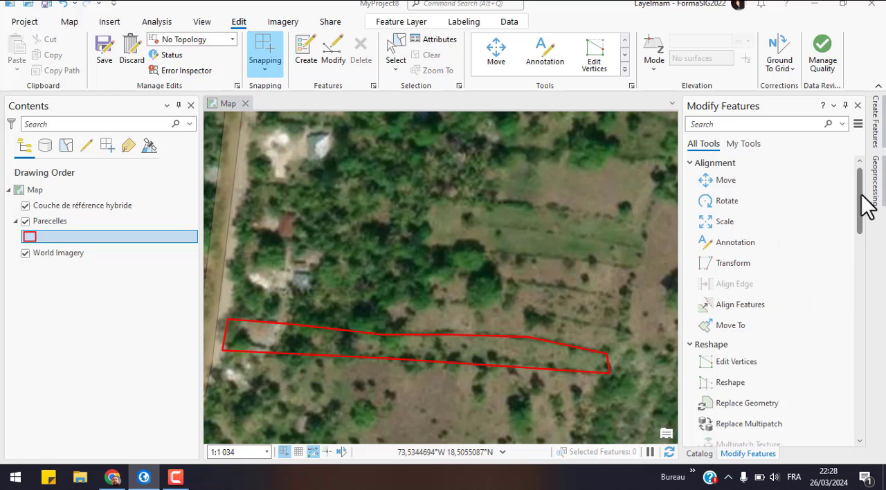
{"action": "left_click_drag", "start_coordinate": [866, 197], "coordinate": [841, 192]}
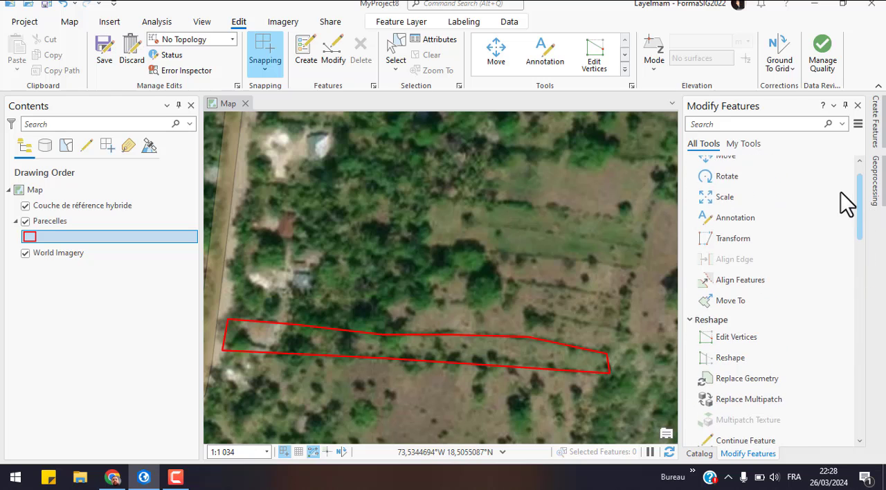
{"action": "left_click", "coordinate": [624, 70]}
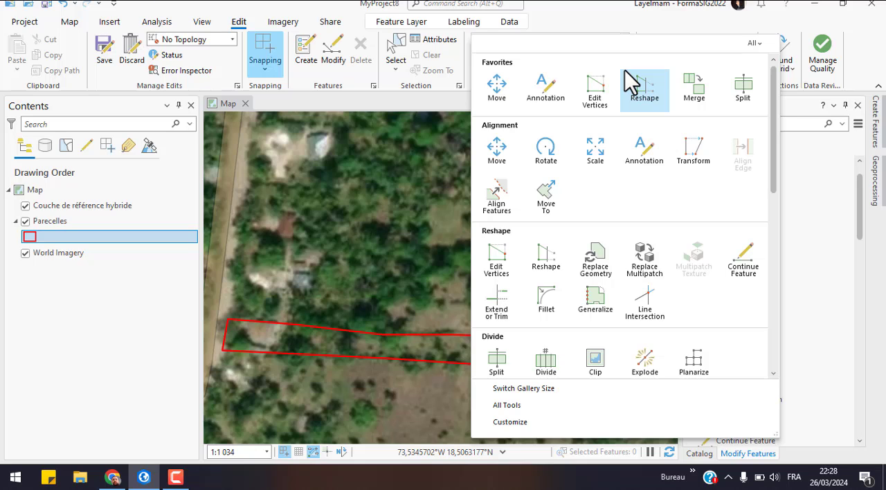
{"action": "left_click", "coordinate": [589, 17]}
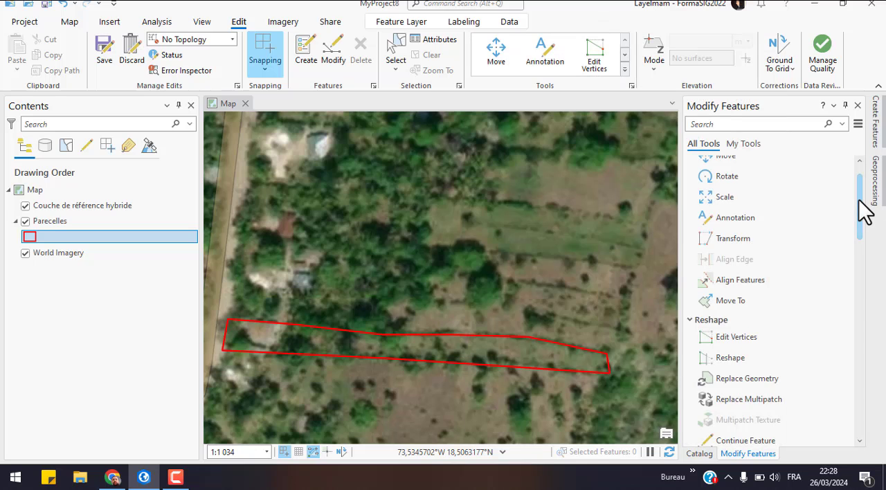
{"action": "left_click_drag", "start_coordinate": [859, 200], "coordinate": [853, 134]}
Step: Use Autocomplete Polygon to digitize a second Parecelles strip sharing the first parcel's northern boundary, from its northeast corner back to the road
{"action": "left_click", "coordinate": [305, 52]}
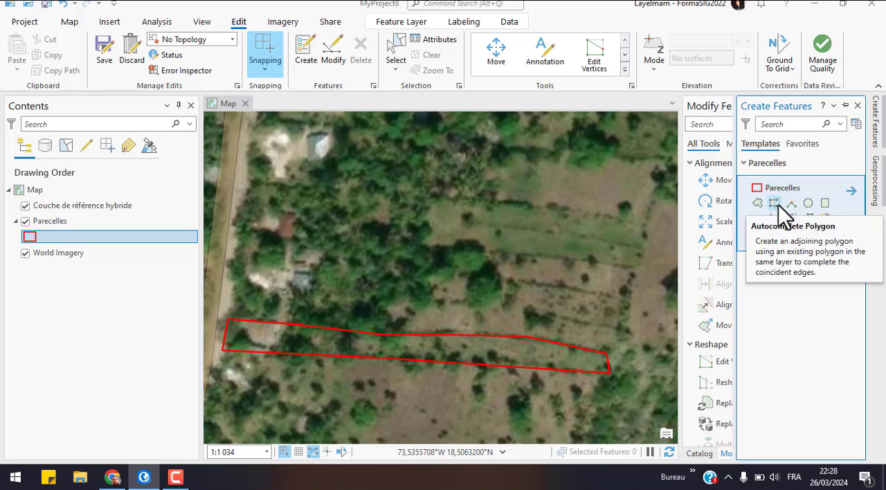
{"action": "left_click", "coordinate": [778, 204]}
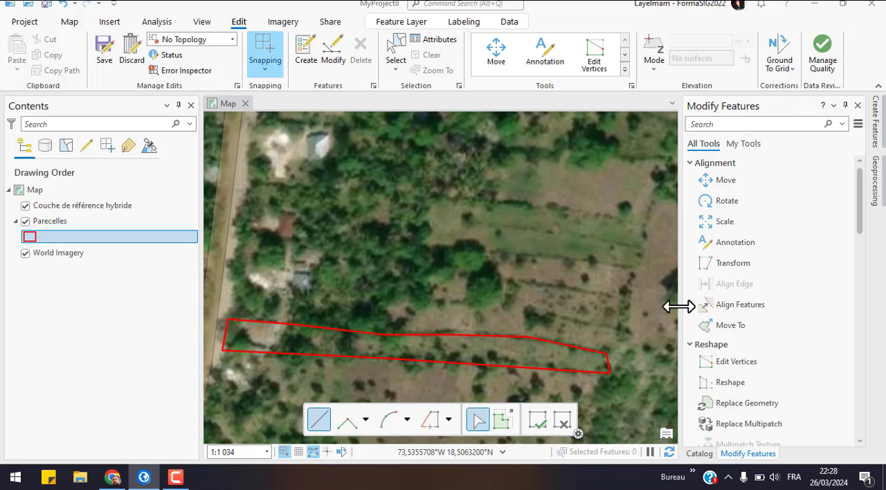
{"action": "left_click", "coordinate": [610, 346]}
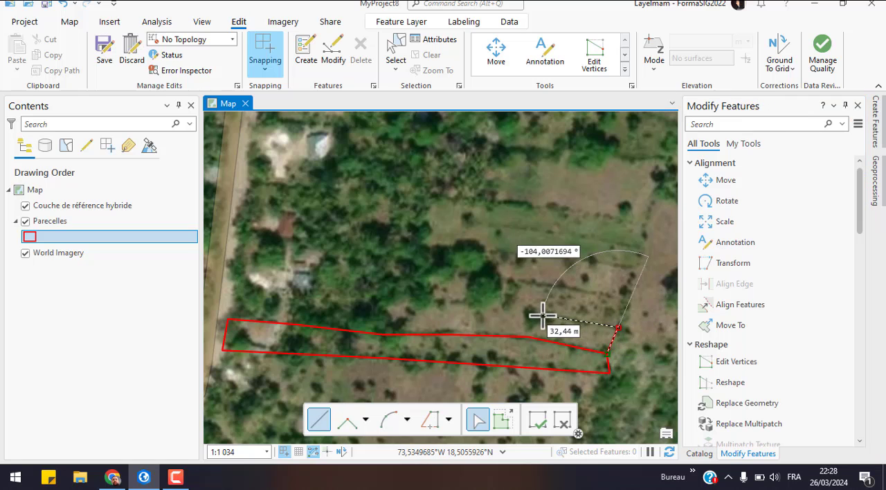
{"action": "left_click", "coordinate": [482, 303]}
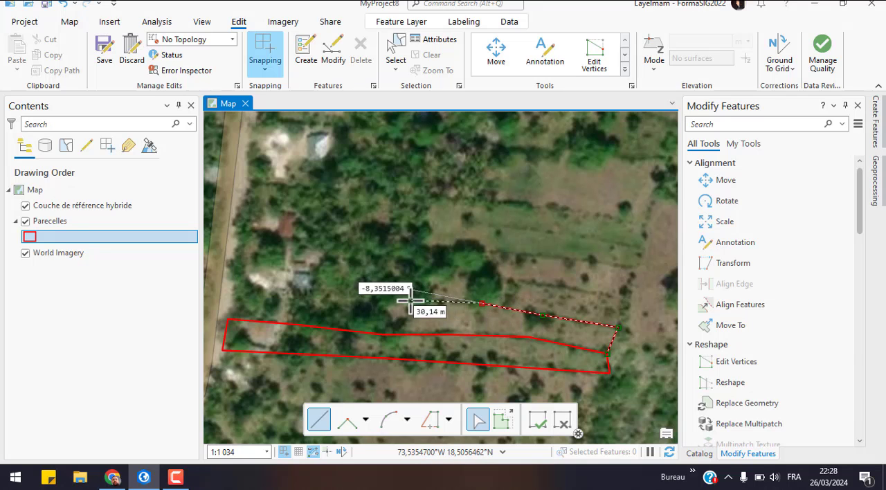
{"action": "left_click", "coordinate": [232, 287]}
{"action": "double_click", "coordinate": [229, 321]}
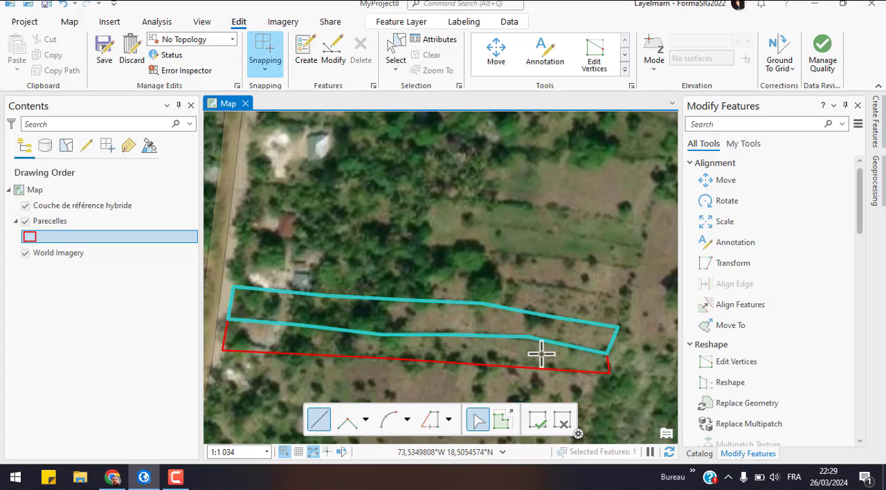
Step: Autocomplete a third parcel north of the second, enclosing the pale yard and grey-roofed house near the road
{"action": "left_click", "coordinate": [618, 326]}
{"action": "left_click", "coordinate": [623, 297]}
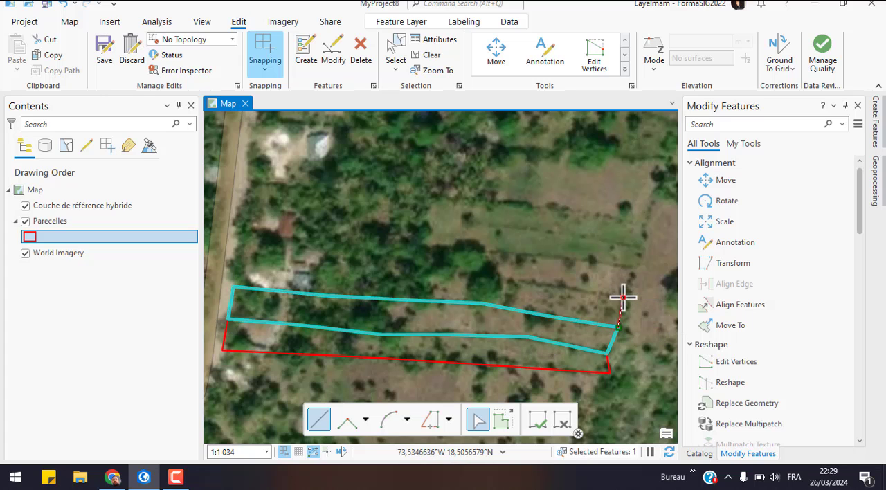
{"action": "left_click", "coordinate": [513, 284]}
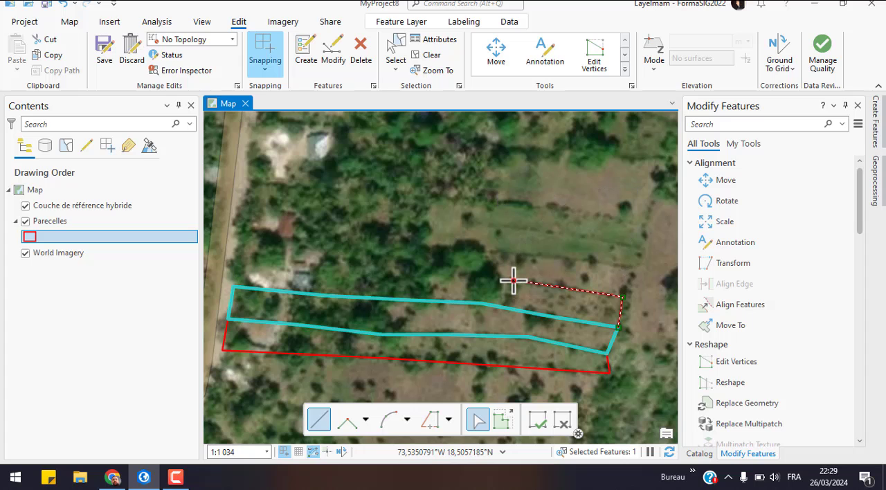
{"action": "left_click", "coordinate": [413, 270]}
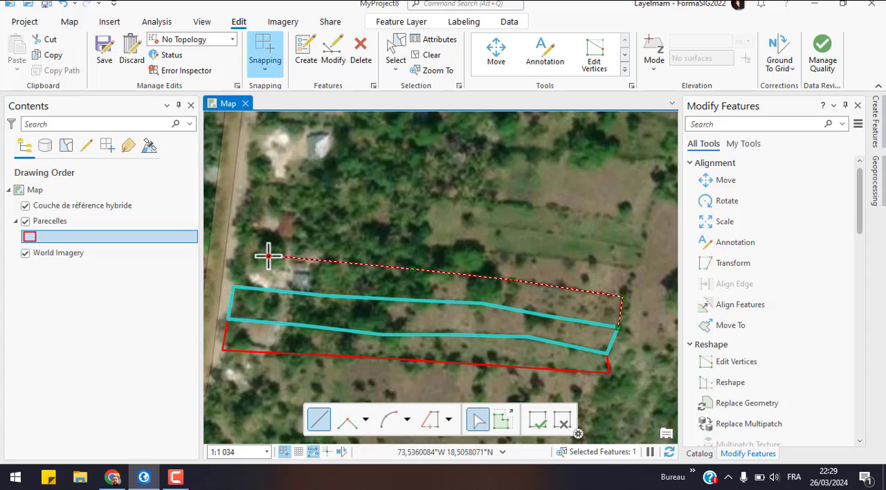
{"action": "double_click", "coordinate": [233, 285]}
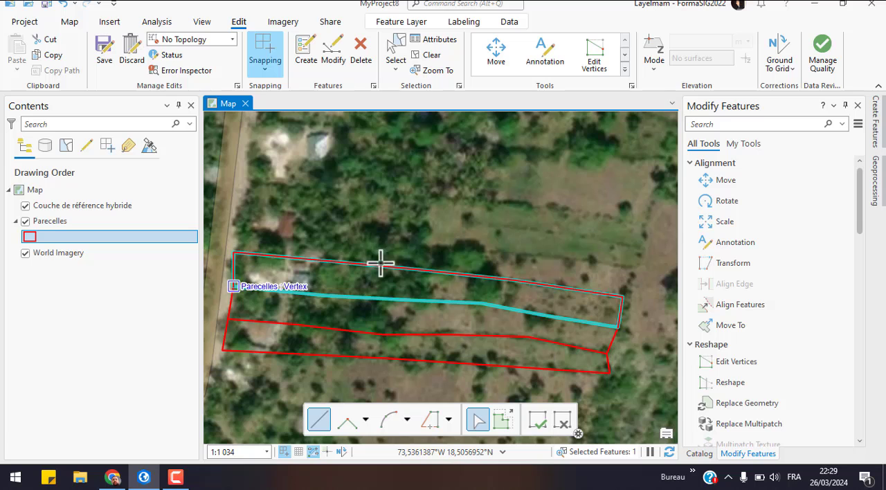
Step: Autocomplete a fourth parcel along the third one's northern boundary, narrowing toward the road just south of the red-roofed house
{"action": "left_click", "coordinate": [622, 296]}
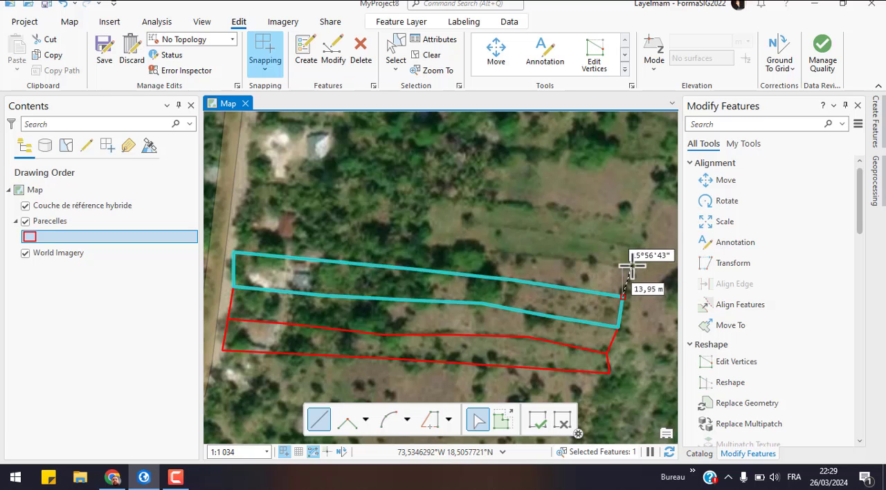
{"action": "left_click", "coordinate": [631, 265]}
{"action": "left_click", "coordinate": [487, 253]}
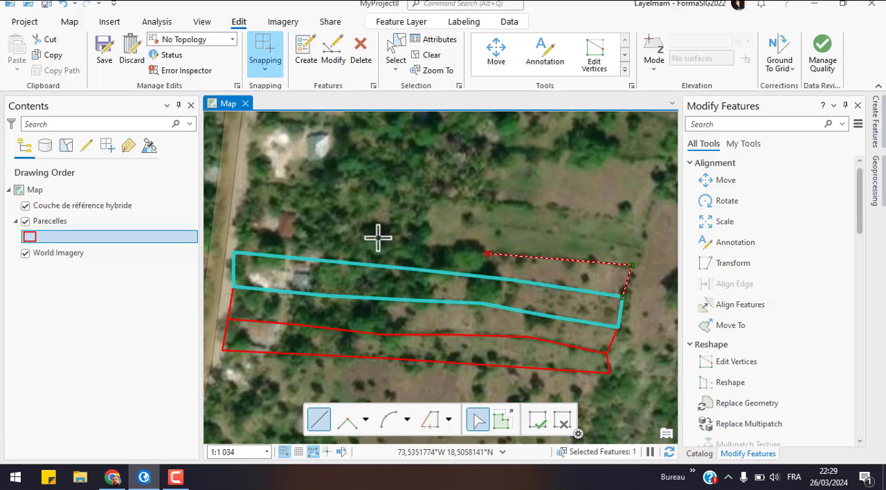
{"action": "left_click", "coordinate": [320, 236]}
{"action": "left_click", "coordinate": [237, 234]}
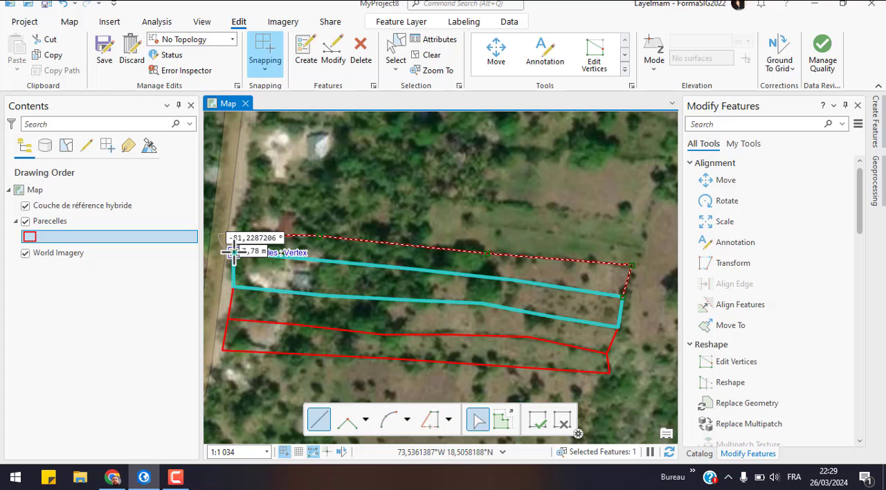
{"action": "double_click", "coordinate": [233, 252]}
Step: Autocomplete a fifth parcel north of the fourth, enclosing the red-roofed house and ending at the road
{"action": "left_click", "coordinate": [632, 264]}
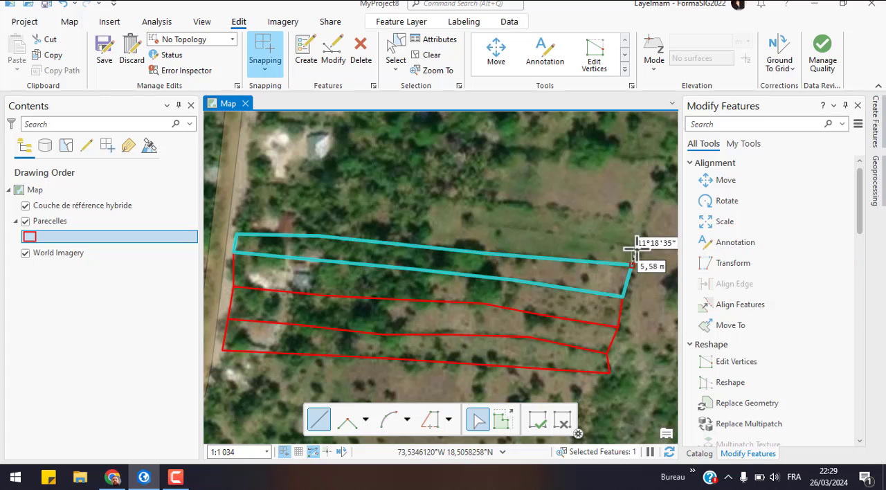
{"action": "left_click", "coordinate": [636, 245]}
{"action": "left_click", "coordinate": [430, 220]}
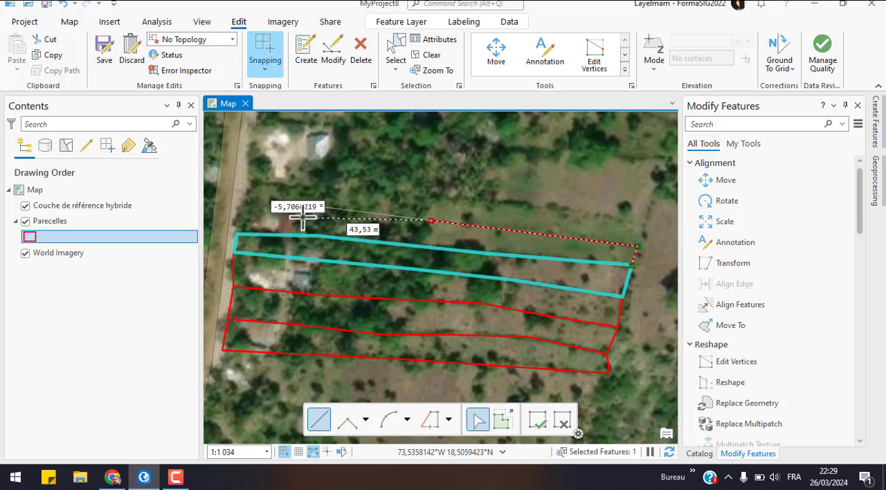
{"action": "double_click", "coordinate": [236, 209]}
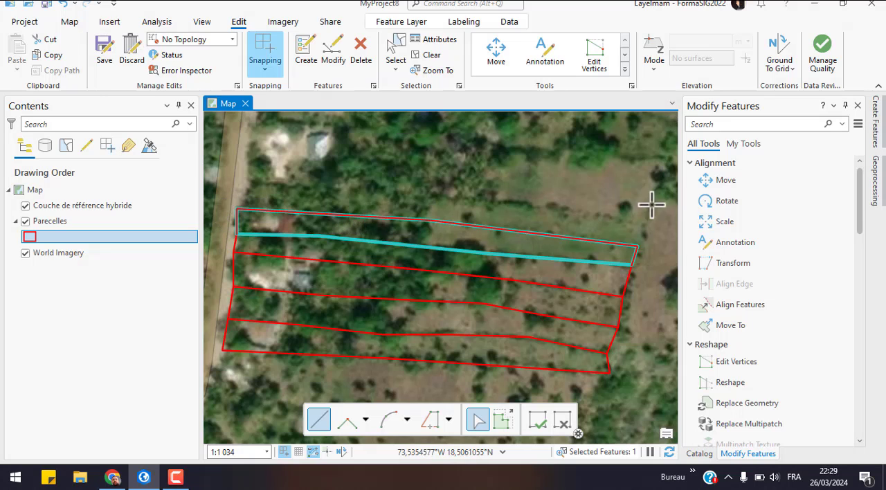
Step: Autocomplete a sixth narrow parcel directly north of the red-roofed house's parcel, from its northeast corner to its northwest corner
{"action": "left_click", "coordinate": [637, 246]}
{"action": "left_click", "coordinate": [642, 223]}
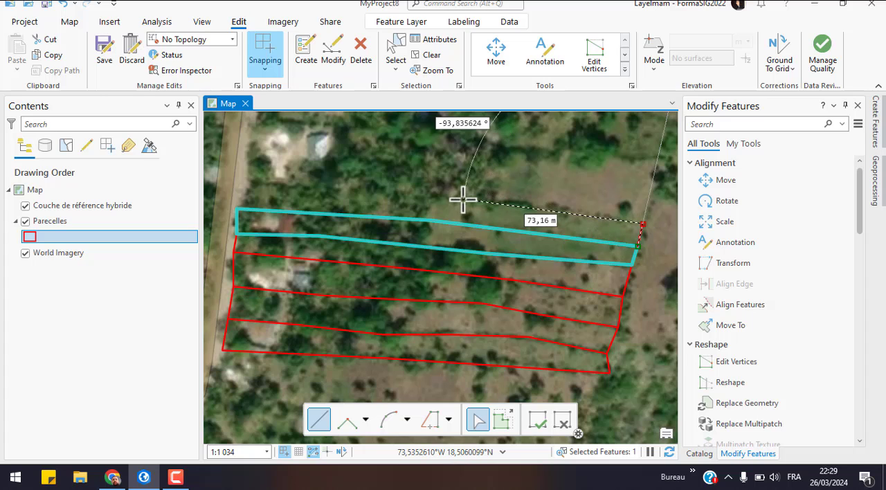
{"action": "left_click", "coordinate": [247, 183]}
{"action": "double_click", "coordinate": [237, 208]}
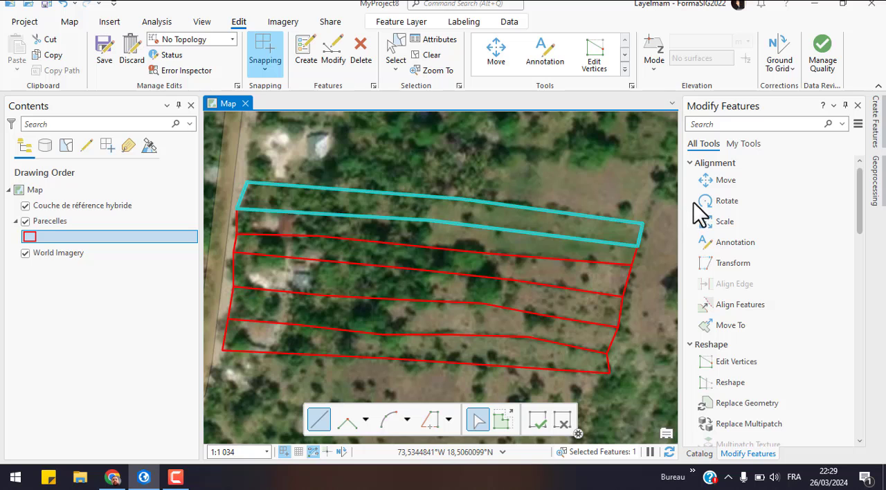
Step: Autocomplete a wider seventh parcel enclosing the northern house and large eastern clearing, and save all edits to the Parecelles layer
{"action": "left_click", "coordinate": [642, 222]}
{"action": "left_click", "coordinate": [668, 160]}
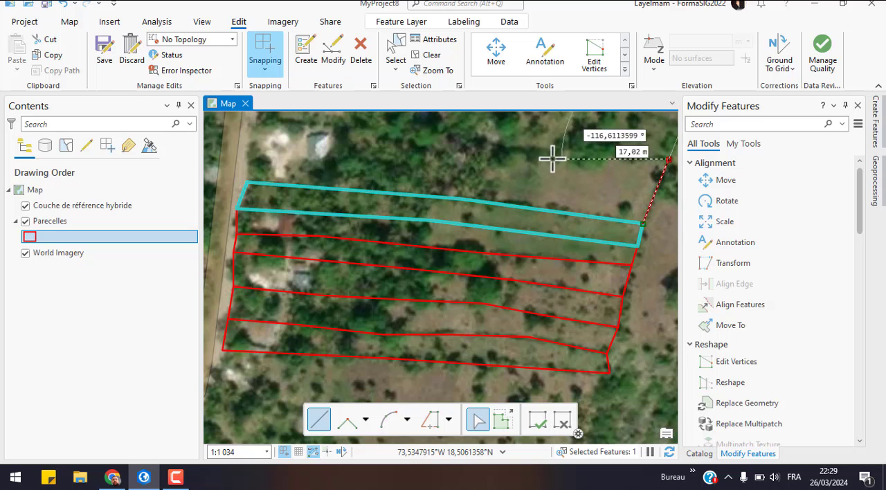
{"action": "left_click", "coordinate": [498, 149]}
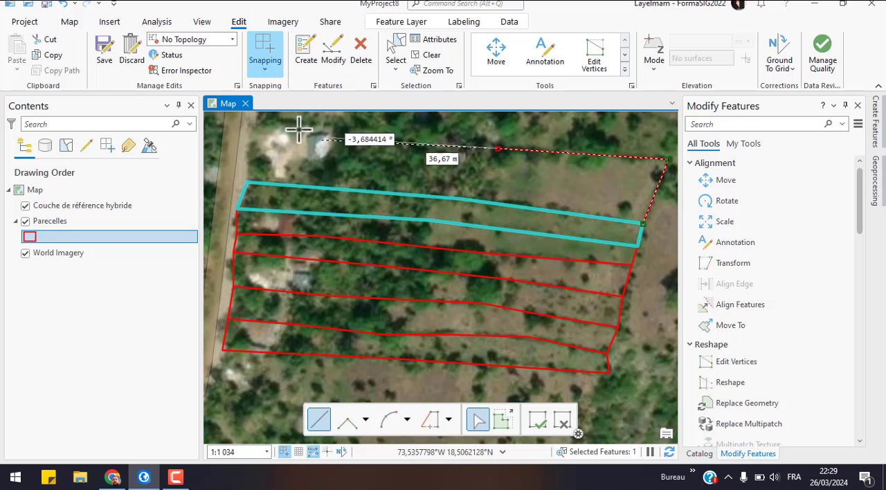
{"action": "left_click", "coordinate": [334, 129]}
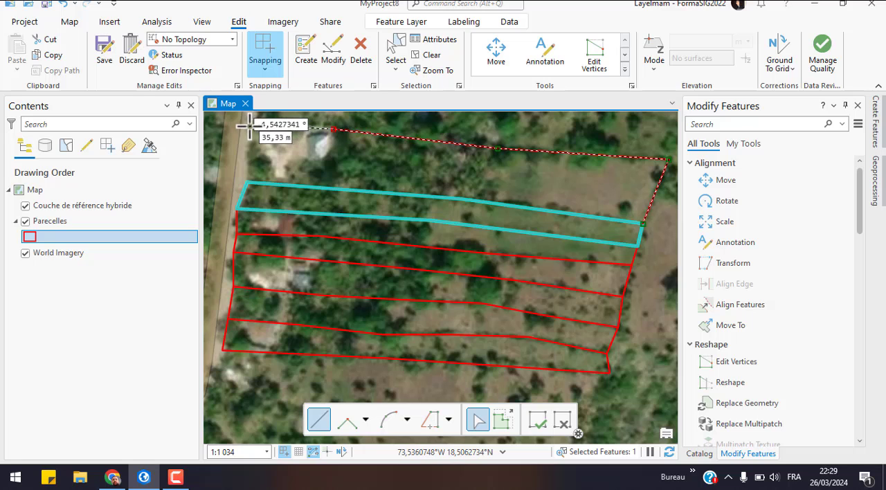
{"action": "left_click", "coordinate": [248, 126]}
{"action": "double_click", "coordinate": [249, 182]}
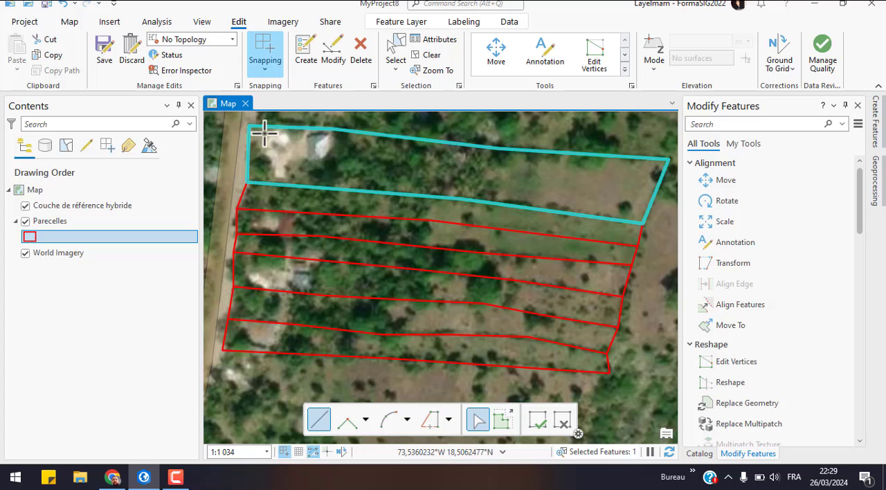
{"action": "left_click", "coordinate": [105, 55]}
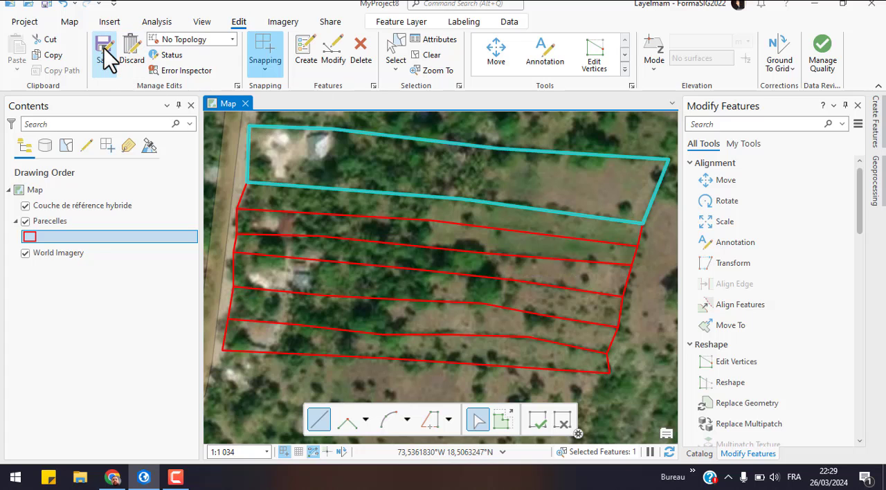
{"action": "left_click", "coordinate": [455, 255]}
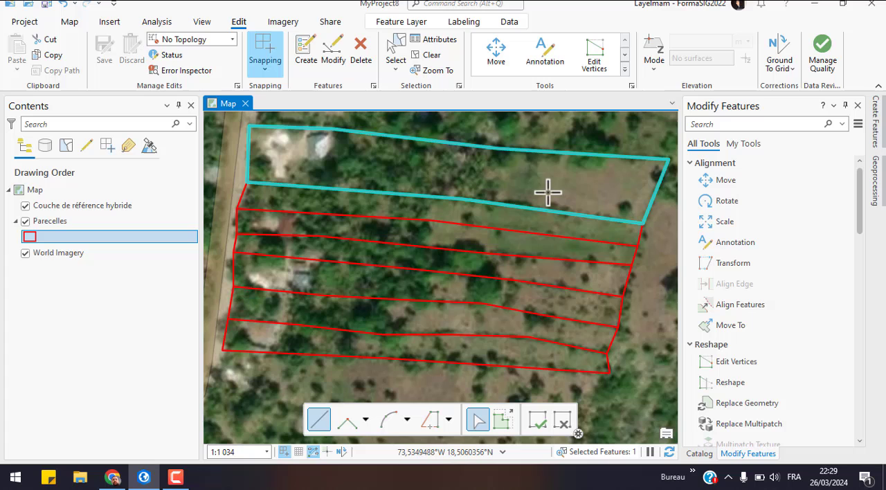
Step: Select the southernmost parcel and show its attributes, closing the Modify Features and Catalog panes to free up the map
{"action": "left_click", "coordinate": [396, 50]}
{"action": "left_click", "coordinate": [552, 357]}
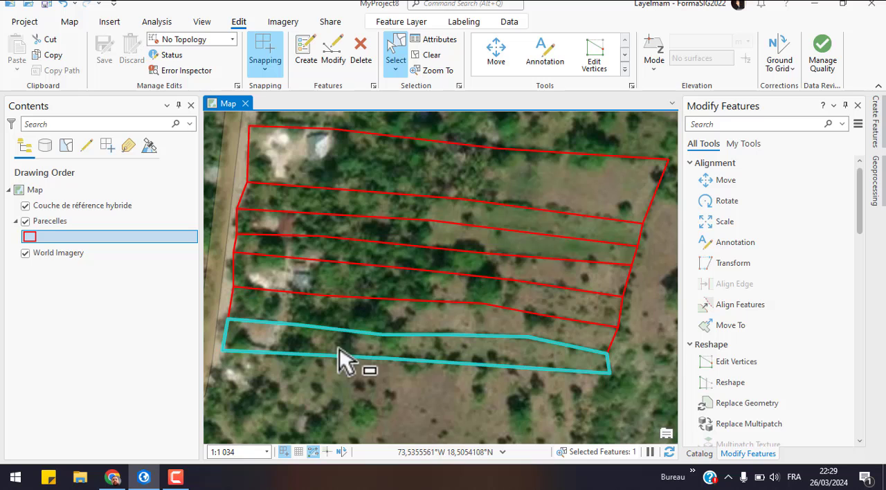
{"action": "left_click", "coordinate": [431, 39]}
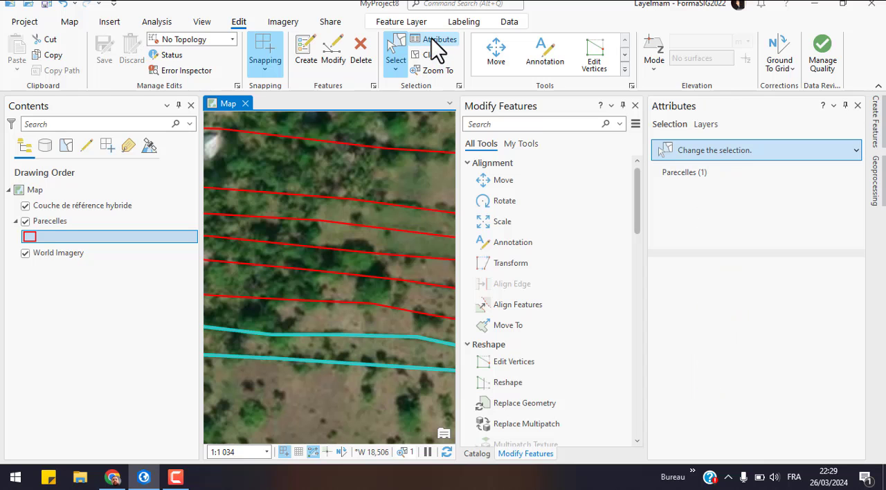
{"action": "left_click", "coordinate": [634, 106]}
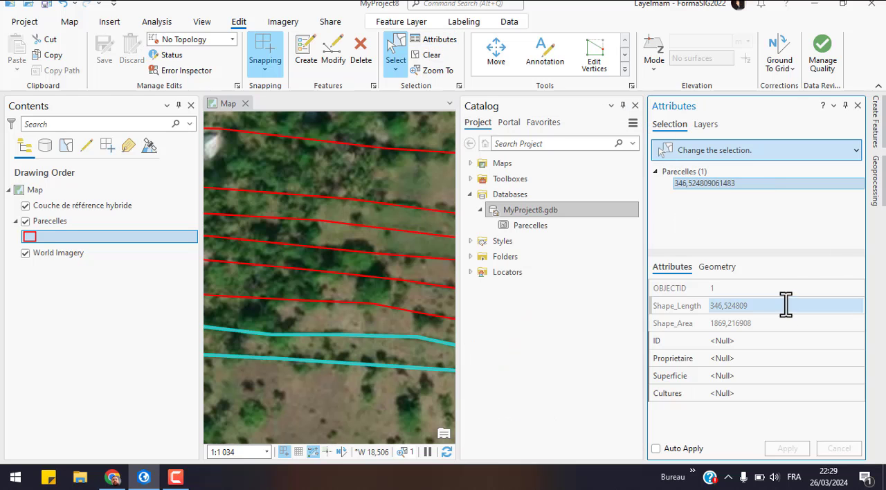
{"action": "left_click", "coordinate": [634, 105]}
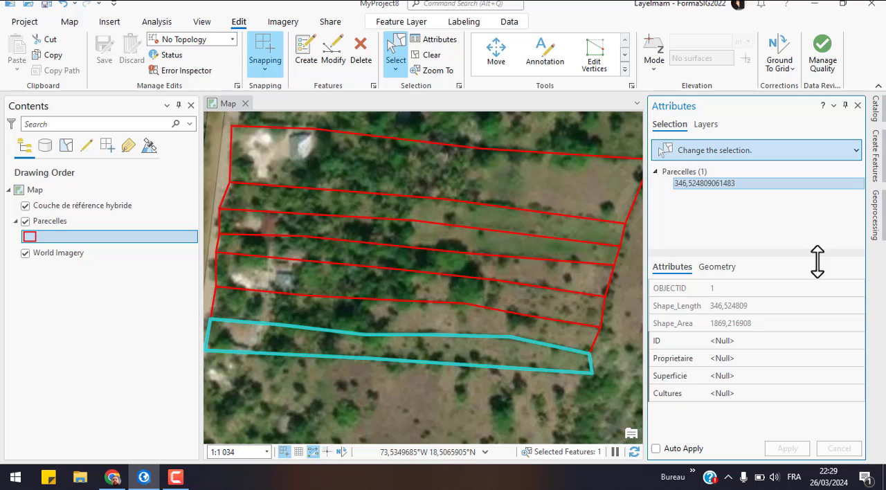
Step: Set the southernmost parcel's ID to 1 and apply the edit while moving the selection to the second parcel
{"action": "left_click", "coordinate": [742, 340]}
{"action": "left_click", "coordinate": [750, 338]}
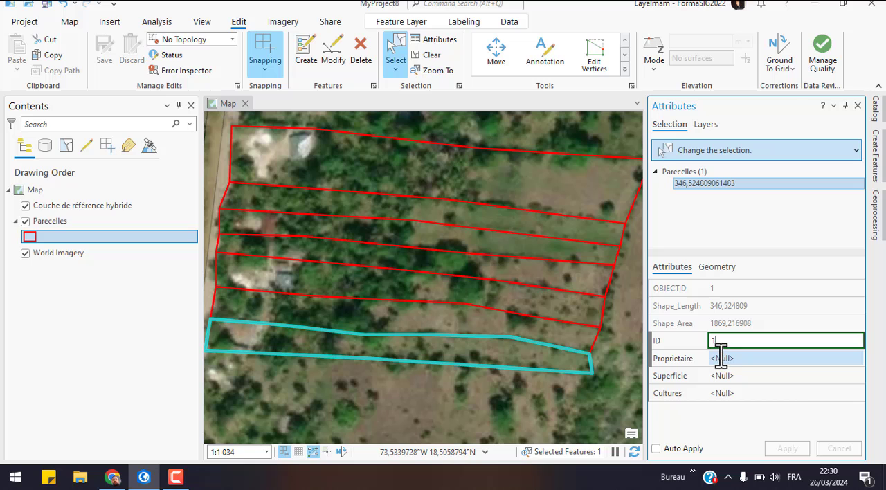
{"action": "left_click", "coordinate": [514, 321]}
{"action": "left_click", "coordinate": [493, 271]}
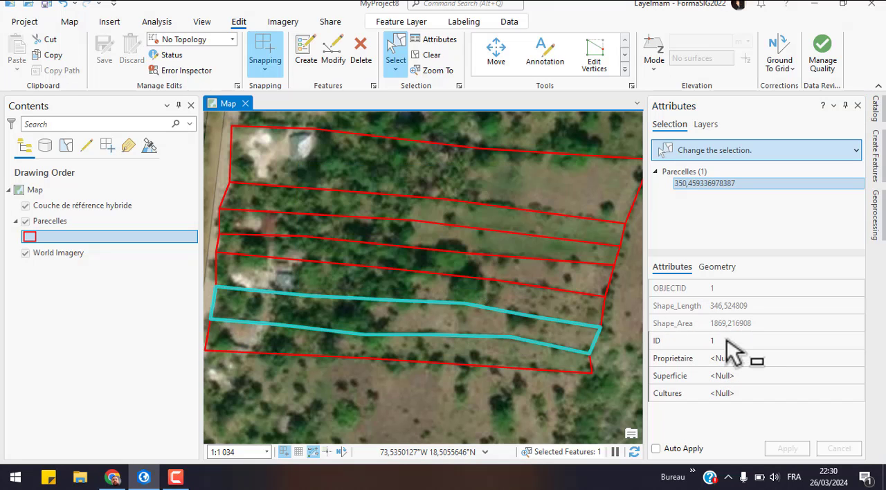
Step: Assign ID 2 to the second parcel from the south and ID 3 to the third, applying each attribute edit
{"action": "left_click", "coordinate": [731, 341]}
{"action": "type", "text": "2"}
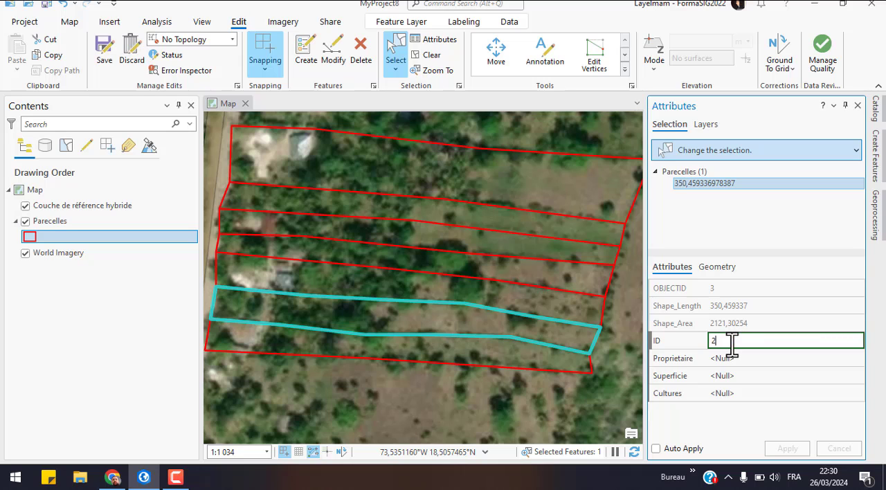
{"action": "left_click", "coordinate": [515, 291]}
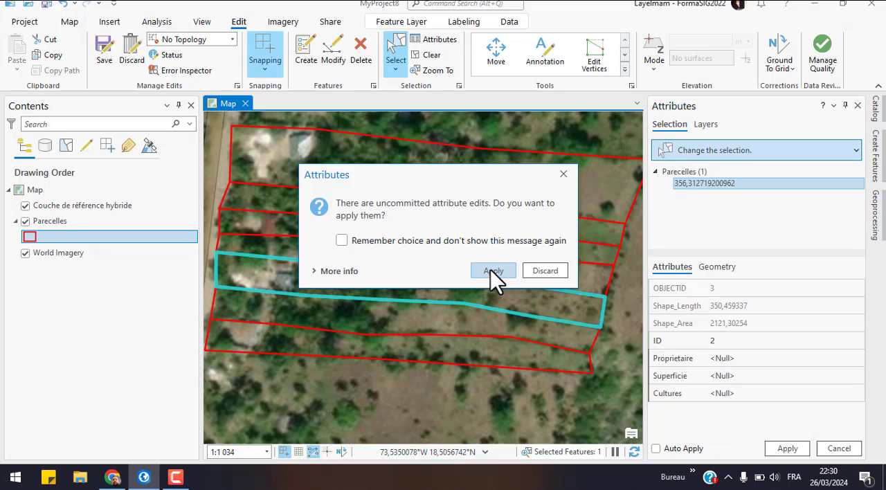
{"action": "left_click", "coordinate": [492, 270]}
{"action": "left_click", "coordinate": [736, 340]}
{"action": "type", "text": "3"}
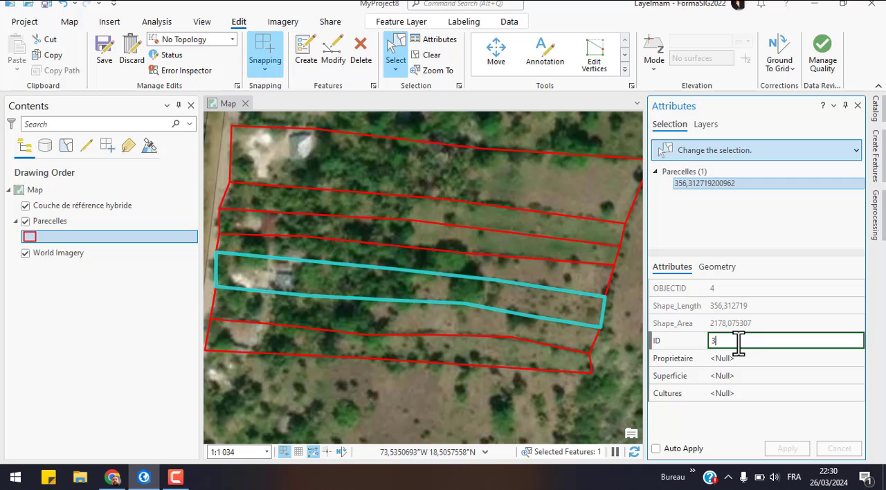
{"action": "left_click", "coordinate": [579, 284]}
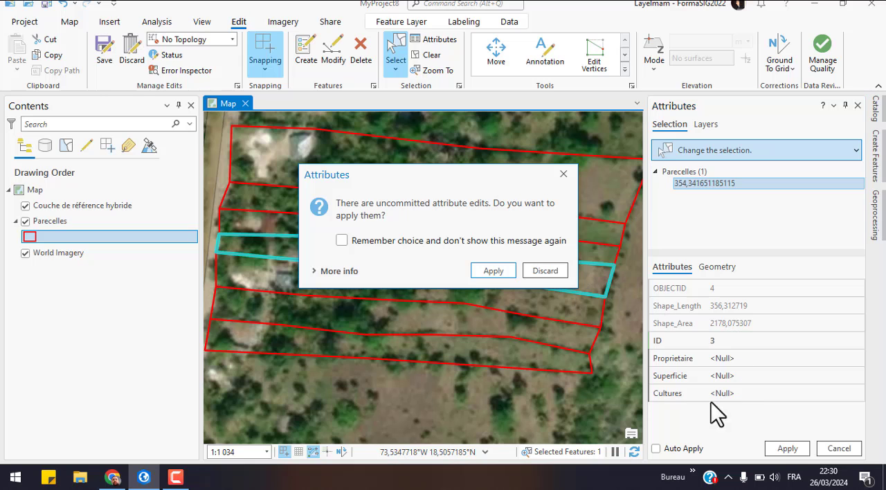
{"action": "left_click", "coordinate": [494, 271]}
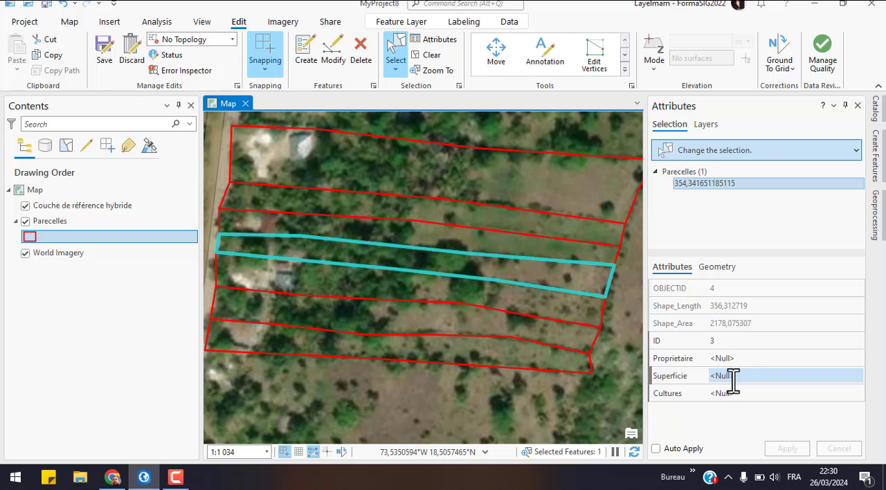
Step: Assign ID 3 to the fourth parcel from the south and ID 5 to the fifth, applying each attribute edit
{"action": "left_click", "coordinate": [747, 339]}
{"action": "type", "text": "3"}
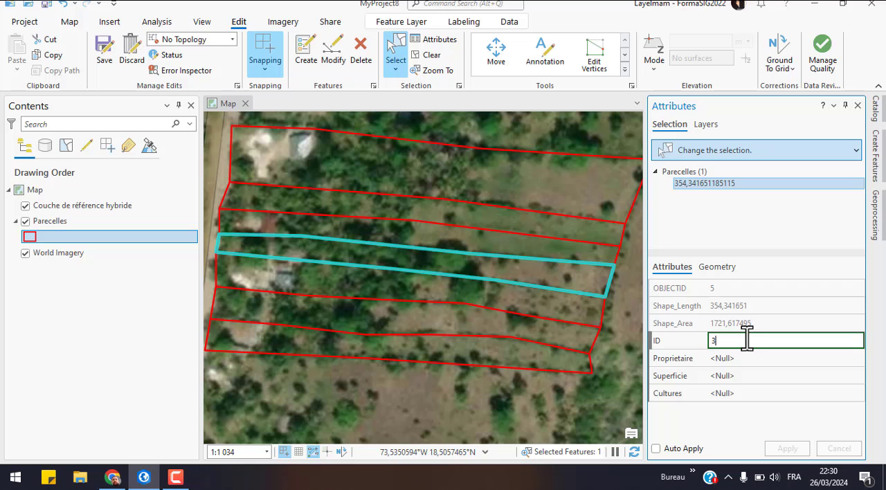
{"action": "left_click", "coordinate": [555, 245]}
{"action": "left_click", "coordinate": [493, 270]}
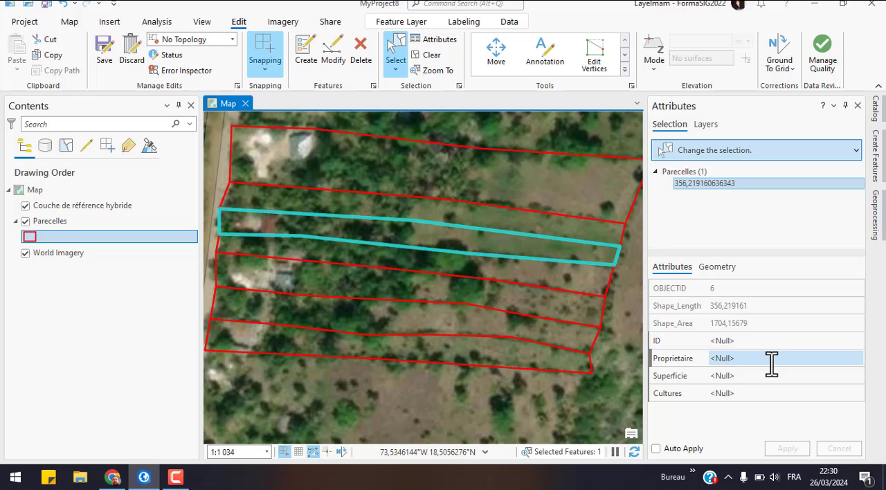
{"action": "left_click", "coordinate": [726, 341]}
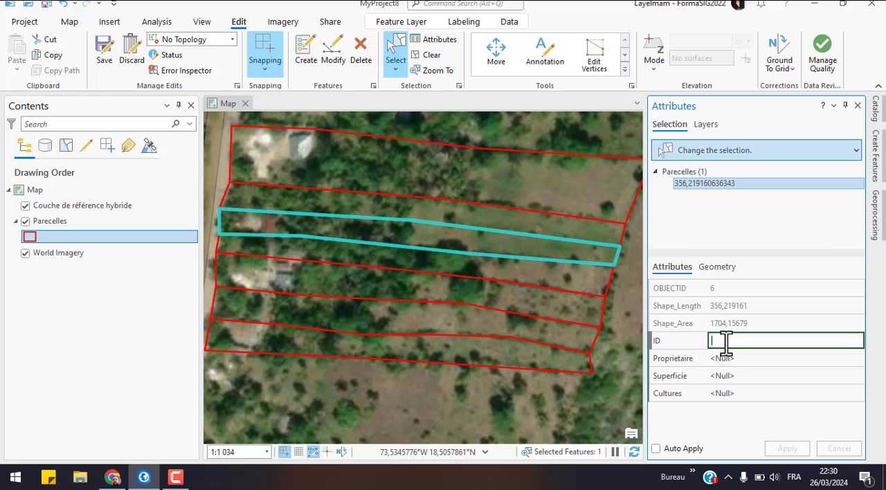
{"action": "type", "text": "3"}
{"action": "left_click", "coordinate": [594, 227]}
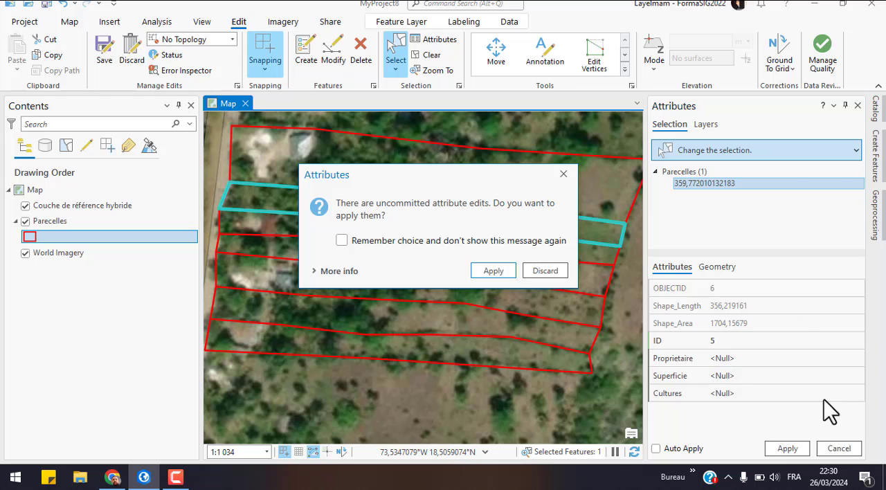
{"action": "left_click", "coordinate": [528, 271]}
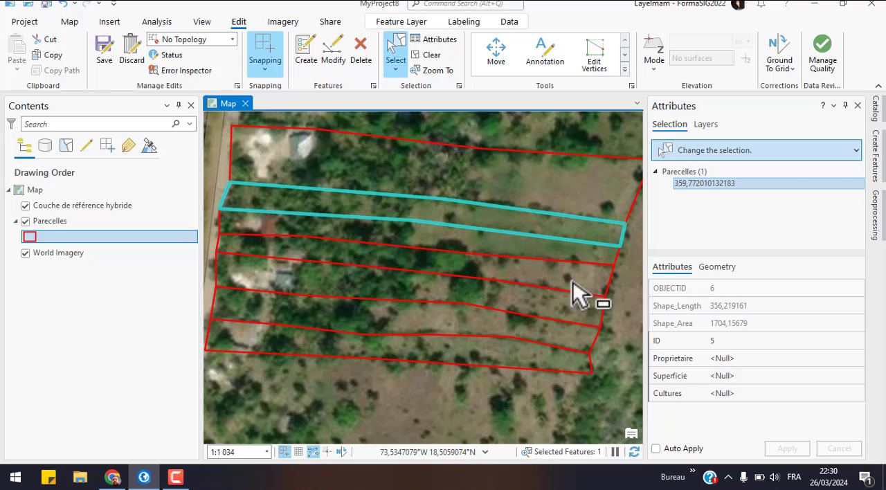
Step: Set the ID of the sixth parcel from the south to 6 and apply the edit, selecting the northernmost parcel
{"action": "left_click", "coordinate": [732, 339]}
{"action": "left_click", "coordinate": [731, 339]}
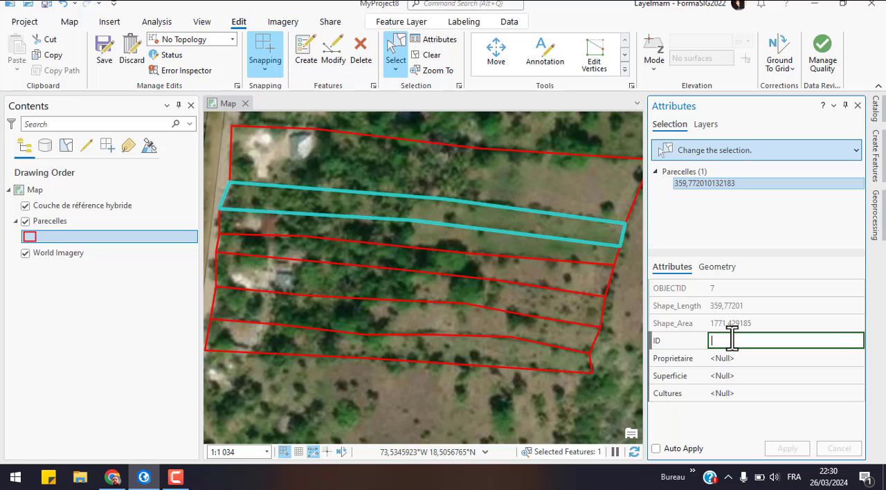
{"action": "type", "text": "6"}
{"action": "left_click", "coordinate": [594, 195]}
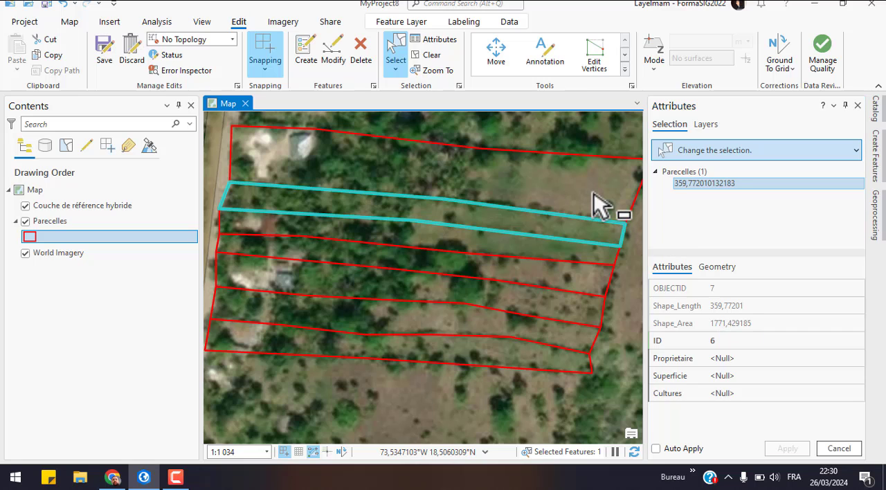
{"action": "left_click", "coordinate": [600, 196]}
{"action": "left_click", "coordinate": [533, 269]}
Step: Set the northernmost parcel's ID to 8, apply the edit and clear the selection
{"action": "left_click", "coordinate": [707, 343]}
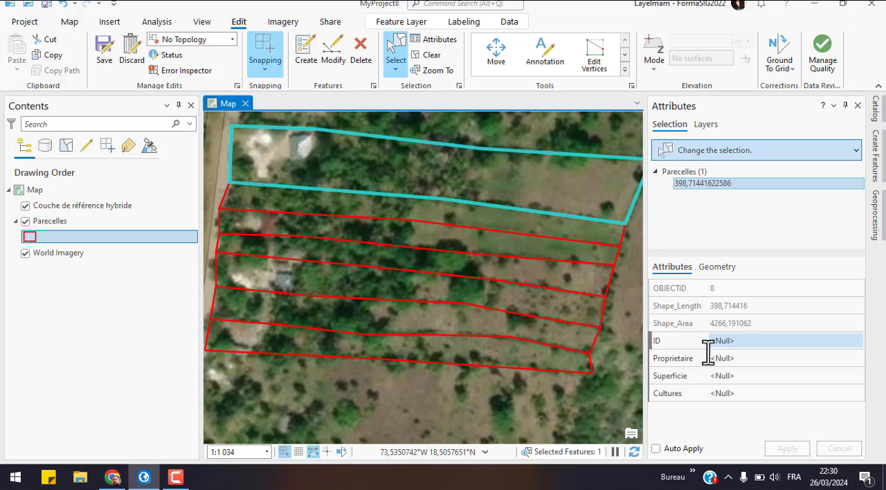
{"action": "left_click", "coordinate": [730, 342]}
{"action": "type", "text": "8"}
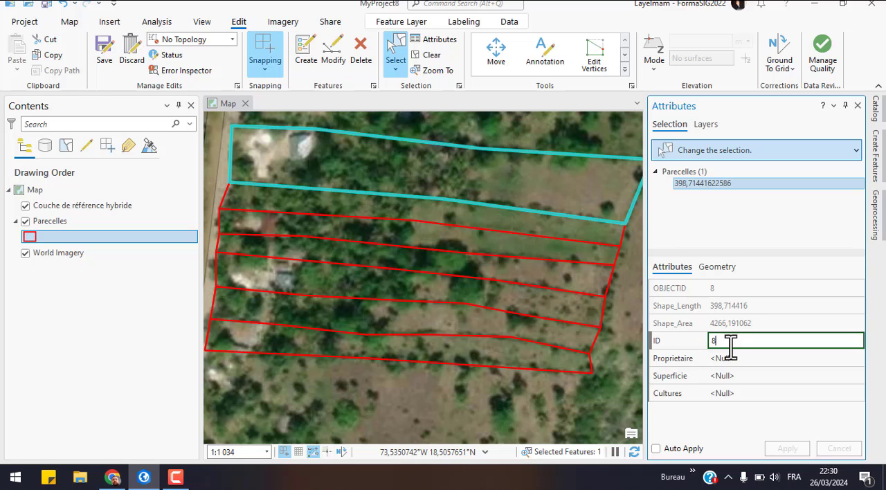
{"action": "left_click", "coordinate": [639, 379]}
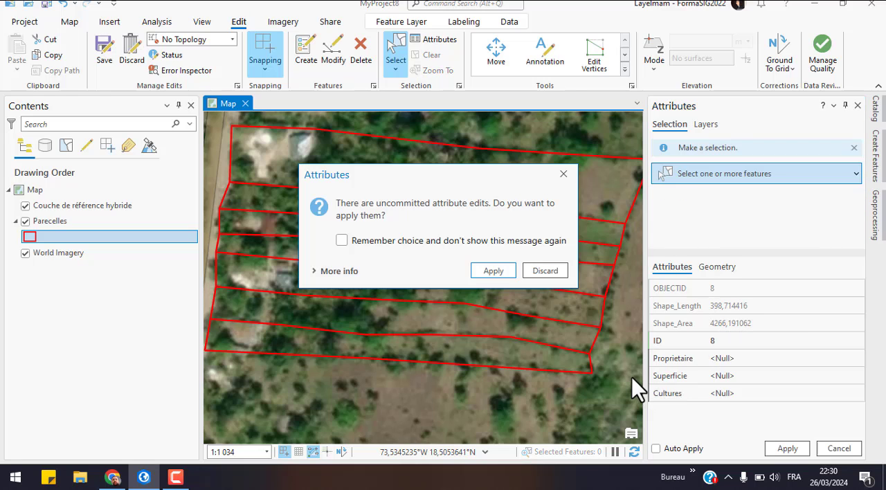
{"action": "left_click", "coordinate": [496, 271]}
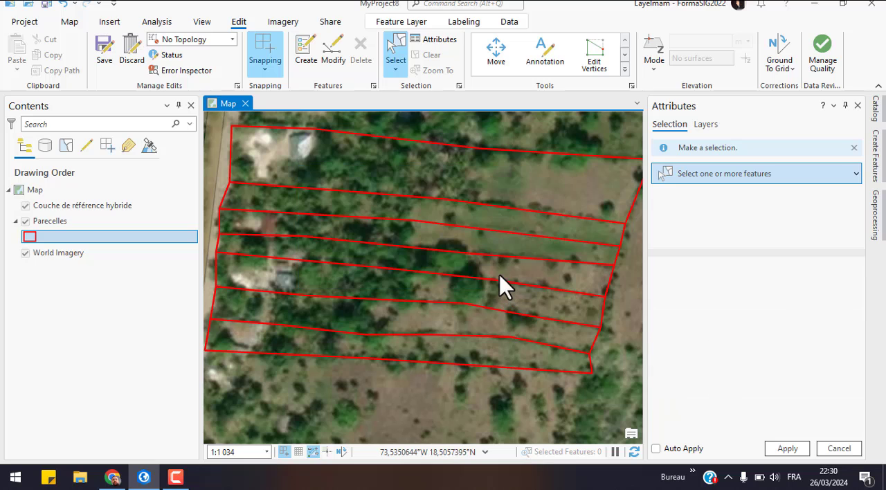
Step: Close the Attributes pane and open the attribute table of the Parecelles layer
{"action": "left_click", "coordinate": [857, 105]}
{"action": "left_click", "coordinate": [49, 217]}
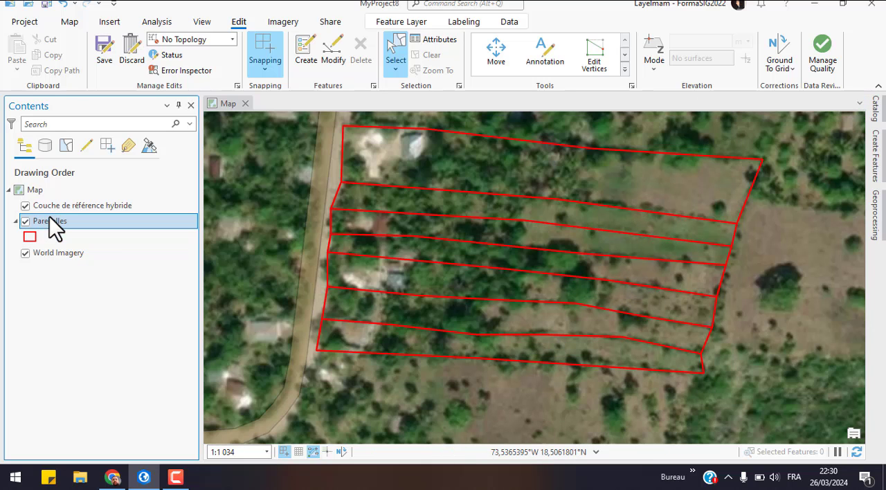
{"action": "right_click", "coordinate": [49, 216]}
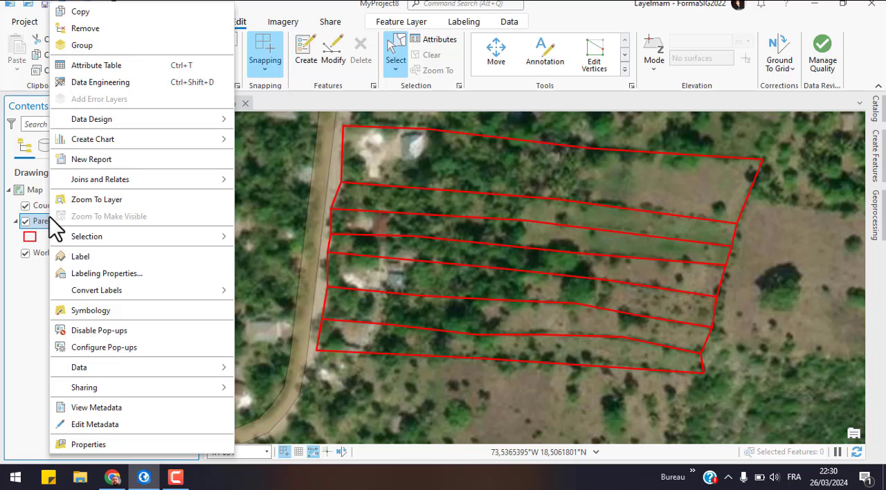
{"action": "left_click", "coordinate": [91, 70]}
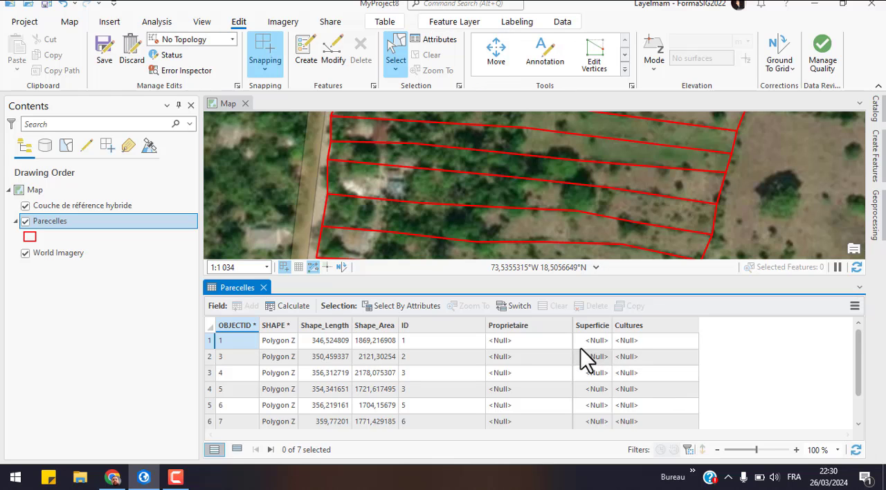
Step: Start Calculate Geometry for the Superficie field with Area (geodesic) as its property
{"action": "right_click", "coordinate": [591, 328]}
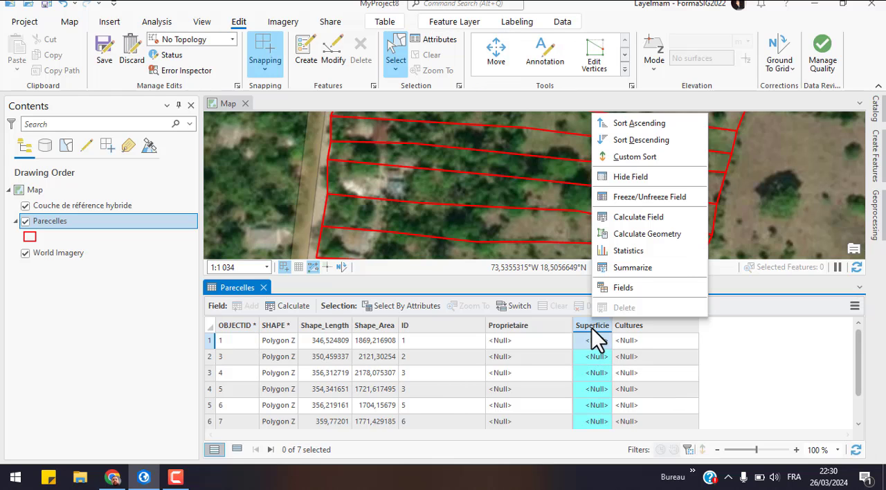
{"action": "left_click", "coordinate": [620, 233]}
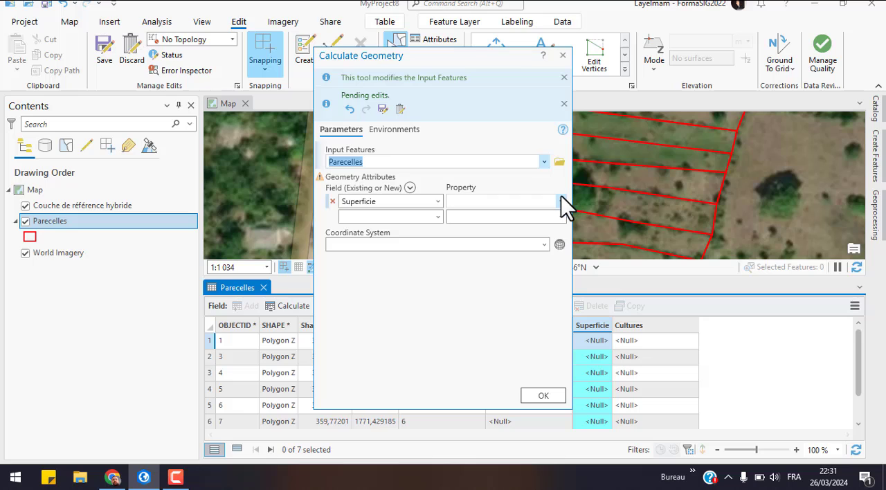
{"action": "left_click", "coordinate": [560, 199]}
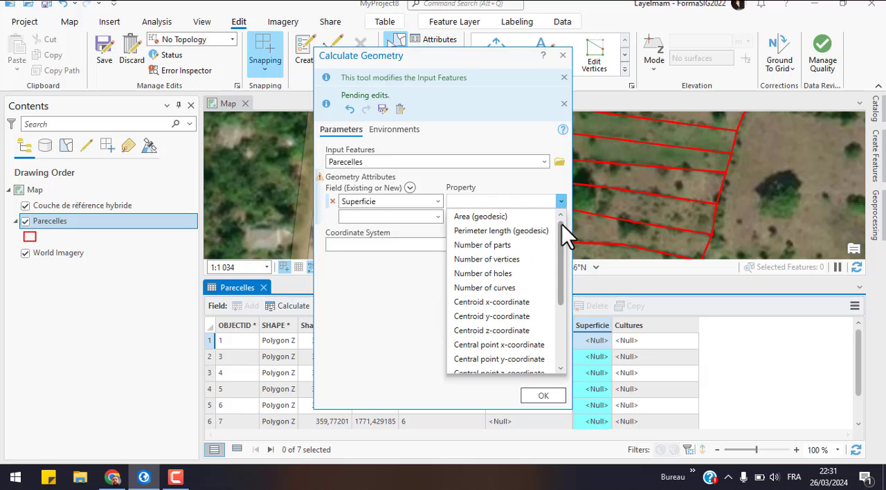
{"action": "left_click_drag", "start_coordinate": [561, 277], "coordinate": [559, 248]}
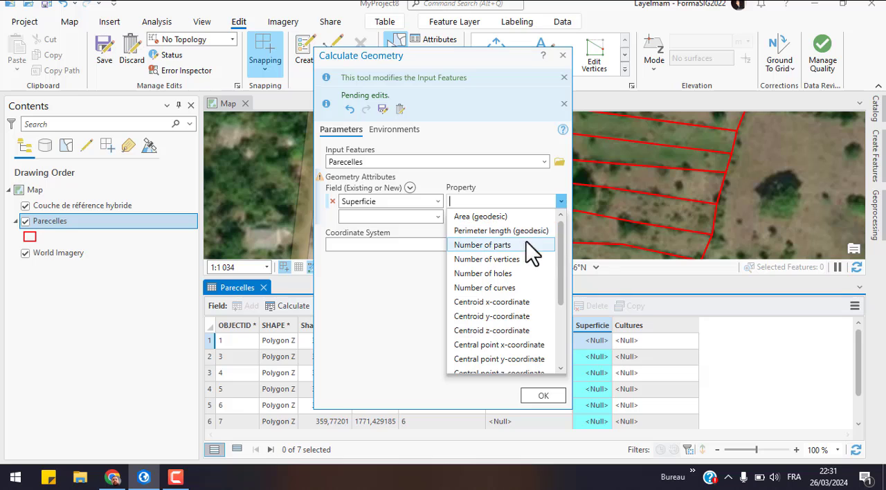
{"action": "left_click", "coordinate": [496, 218]}
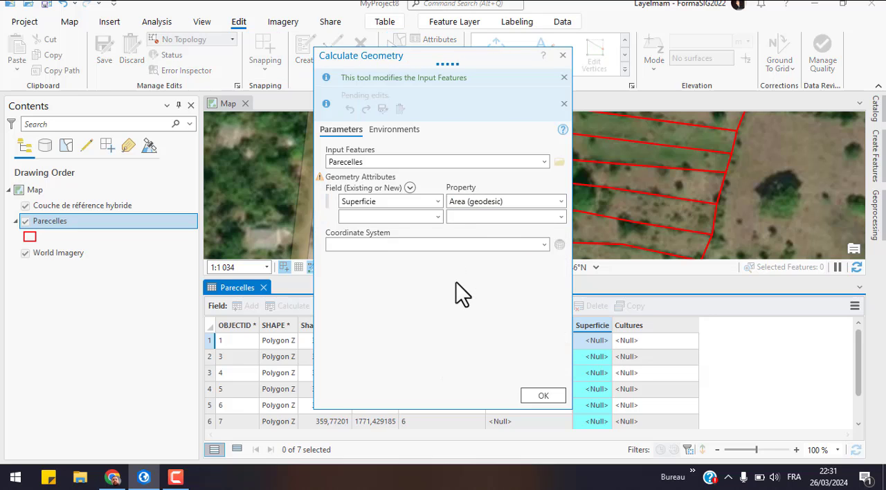
Step: Set the area unit to Hectares and use the Parecelles layer's coordinate system, WGS_1984_Web_Mercator_Auxiliary_Sphere
{"action": "left_click", "coordinate": [556, 245]}
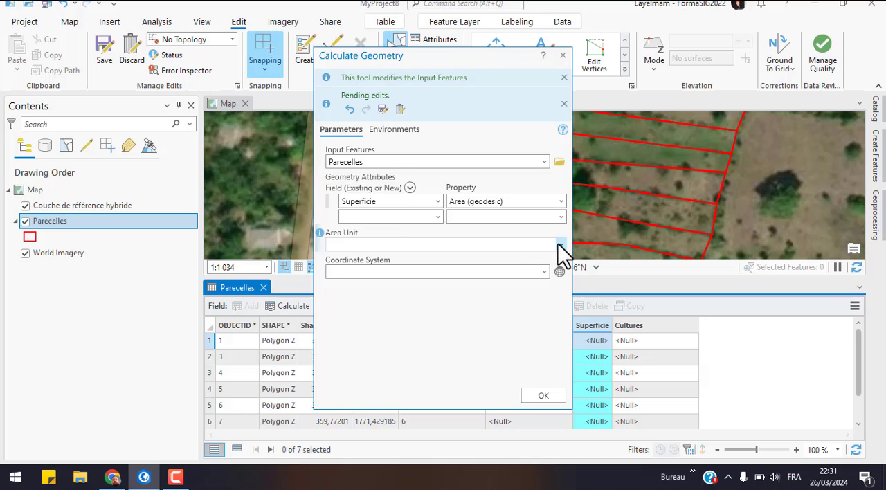
{"action": "left_click", "coordinate": [558, 243]}
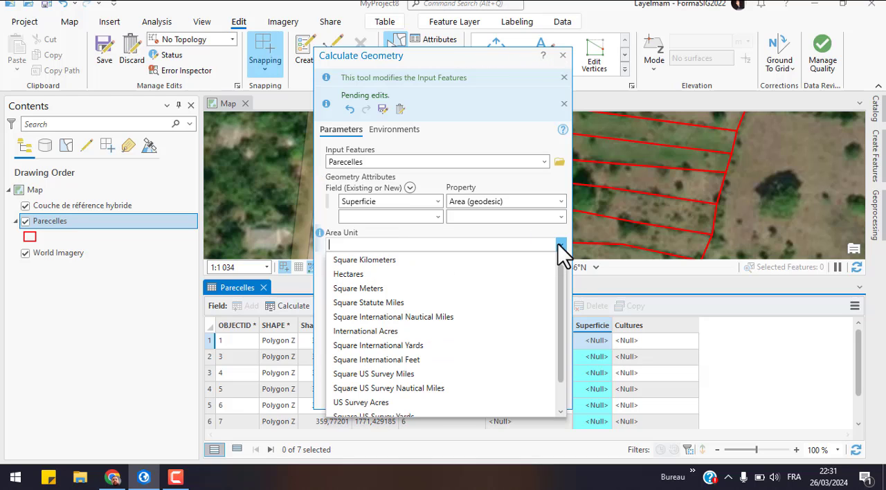
{"action": "left_click", "coordinate": [399, 274]}
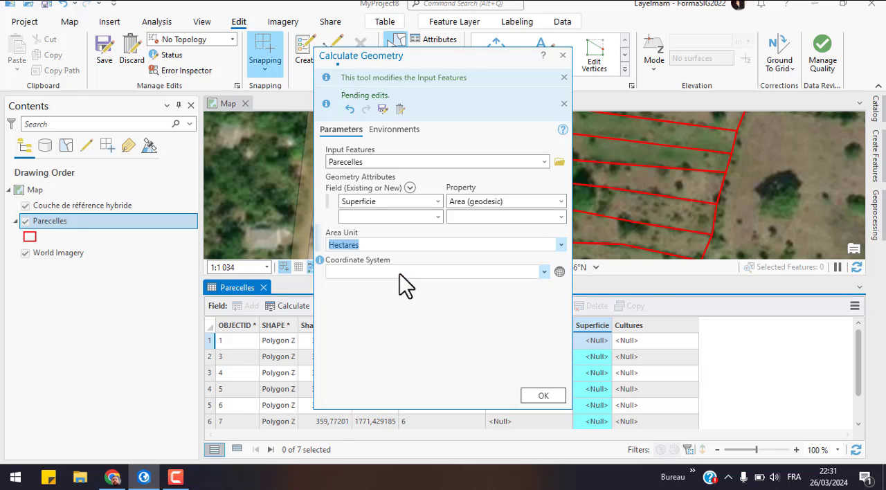
{"action": "left_click", "coordinate": [546, 274]}
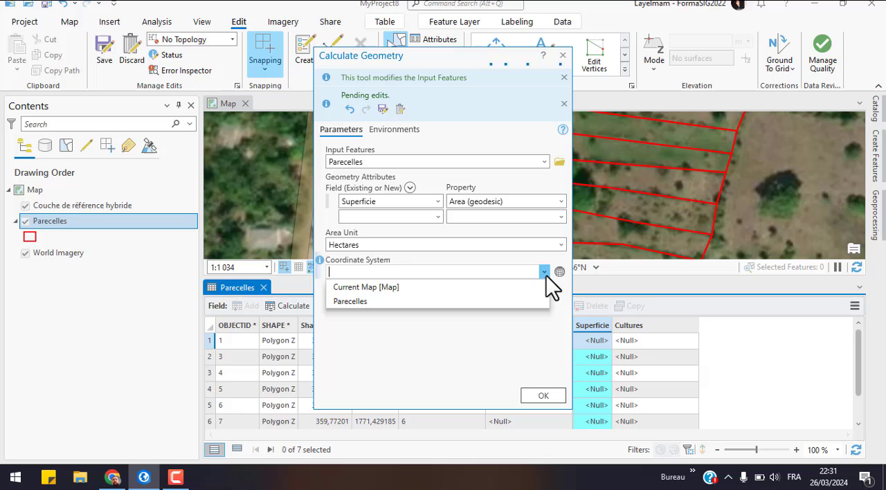
{"action": "left_click", "coordinate": [362, 300]}
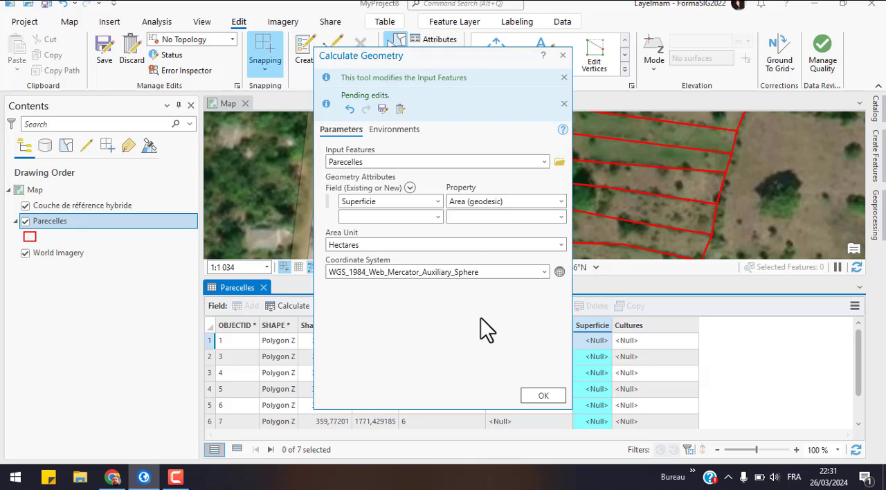
Step: Calculate the geodesic area in hectares into the Superficie field of all parcels and widen that column
{"action": "left_click", "coordinate": [564, 200]}
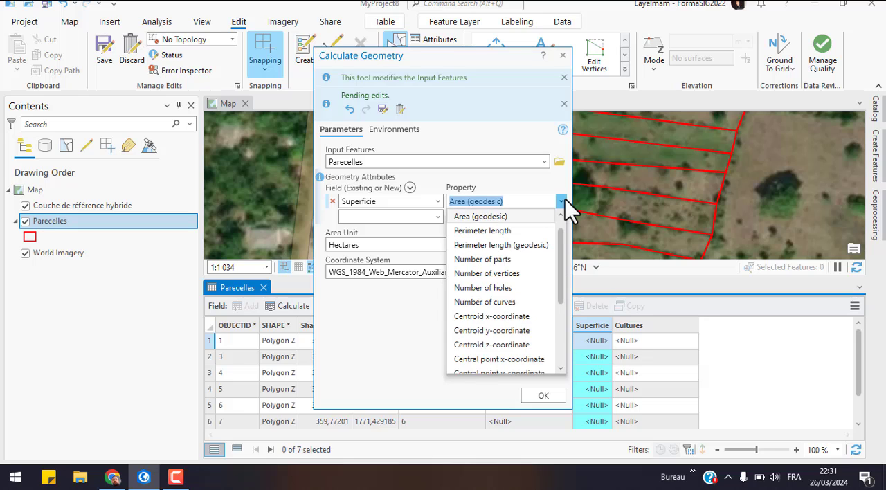
{"action": "left_click", "coordinate": [564, 200]}
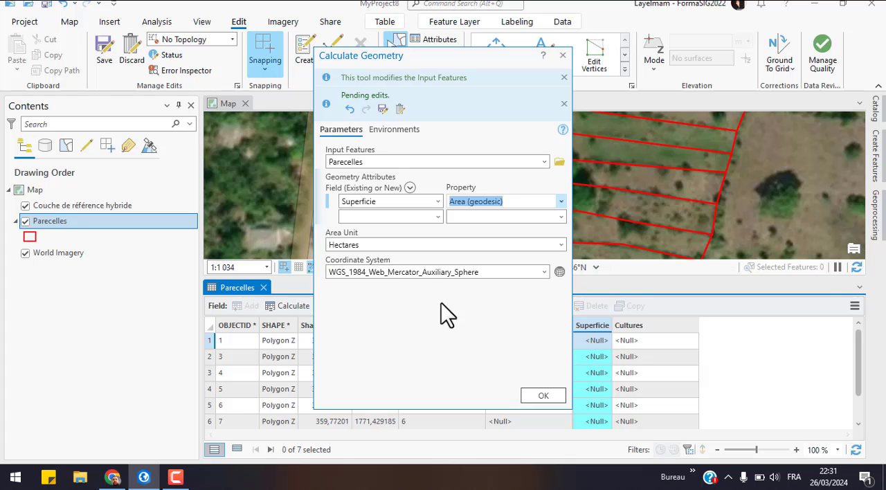
{"action": "left_click", "coordinate": [553, 399]}
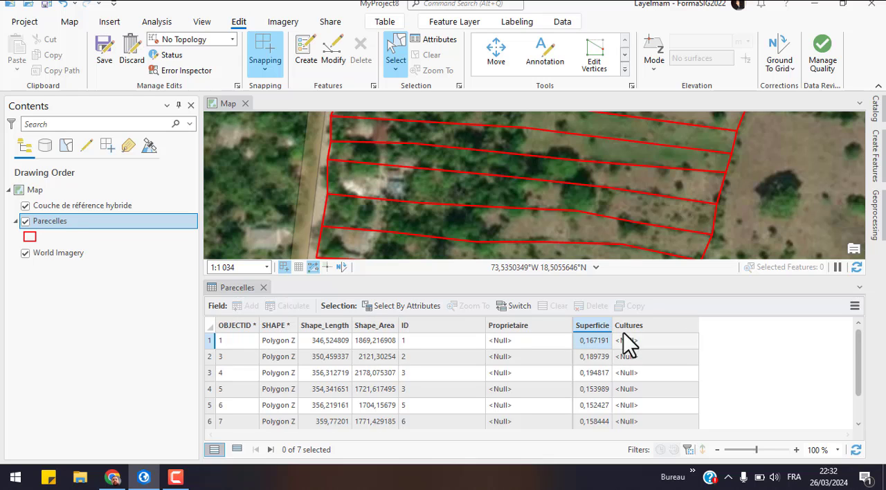
{"action": "left_click_drag", "start_coordinate": [612, 324], "coordinate": [653, 327]}
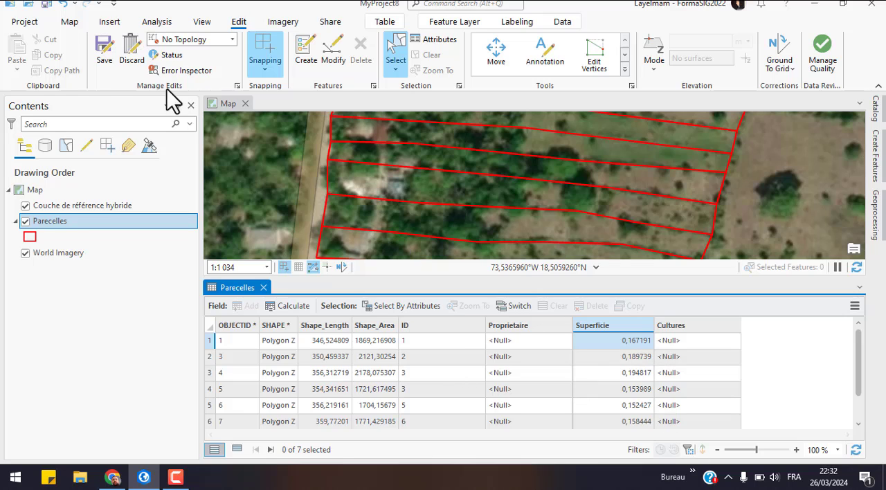
Step: Save all edits to the Parecelles layer and close its attribute table
{"action": "left_click", "coordinate": [103, 50]}
{"action": "left_click", "coordinate": [449, 257]}
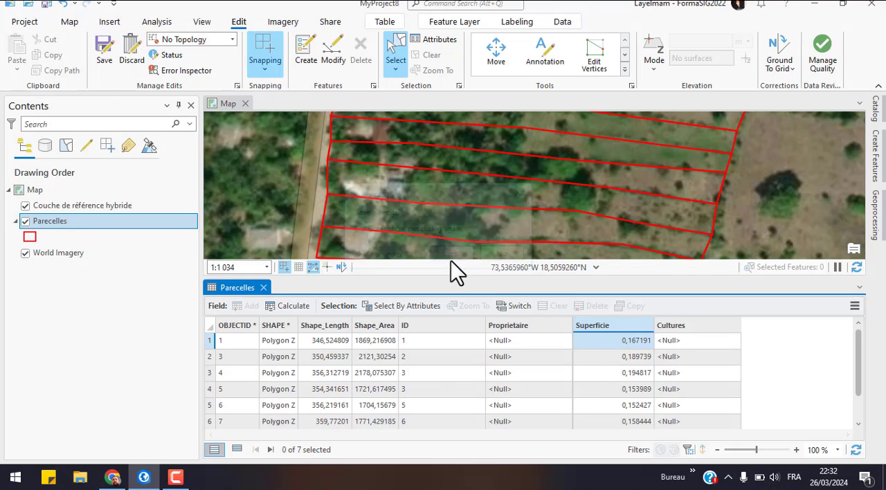
{"action": "left_click", "coordinate": [263, 287]}
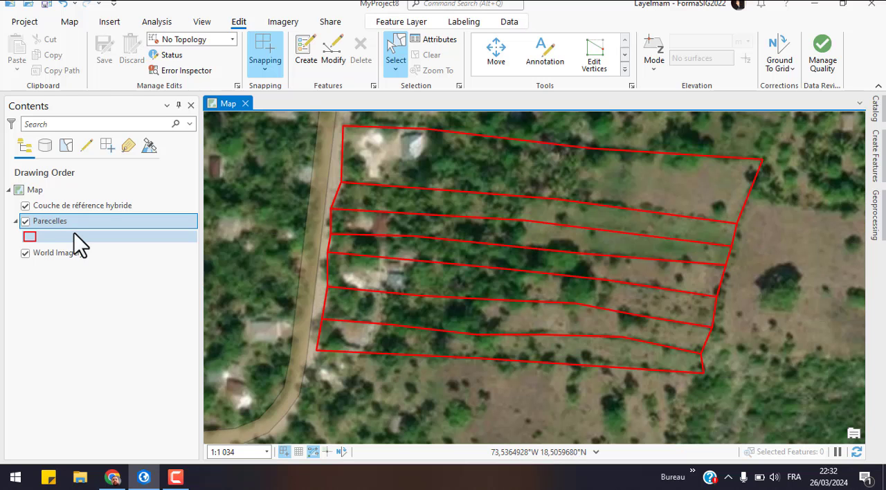
{"action": "right_click", "coordinate": [35, 221]}
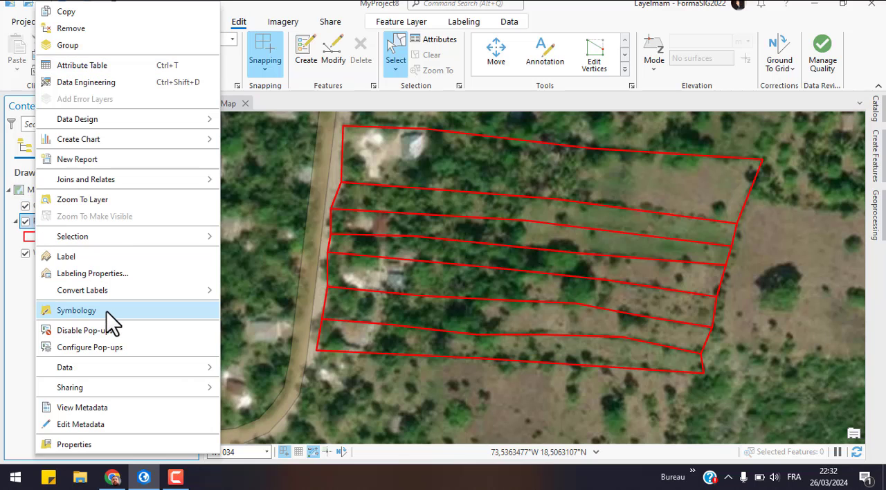
{"action": "left_click", "coordinate": [7, 291]}
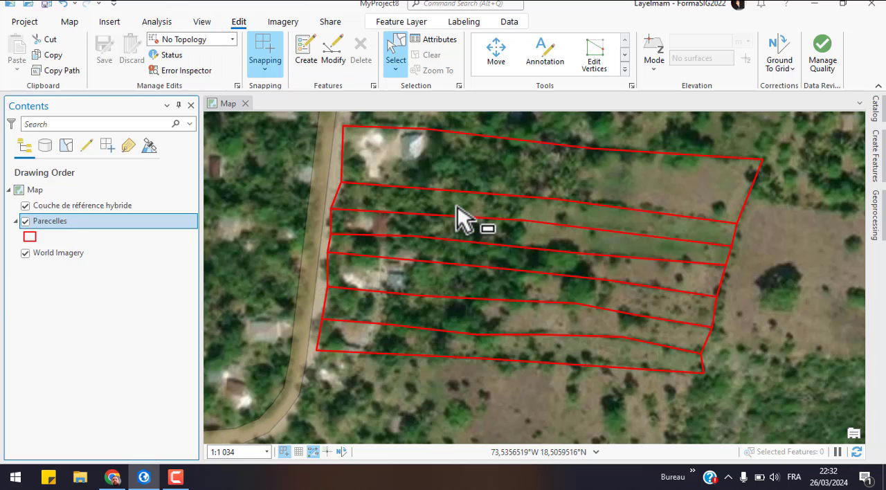
{"action": "left_click_drag", "start_coordinate": [451, 214], "coordinate": [432, 274]}
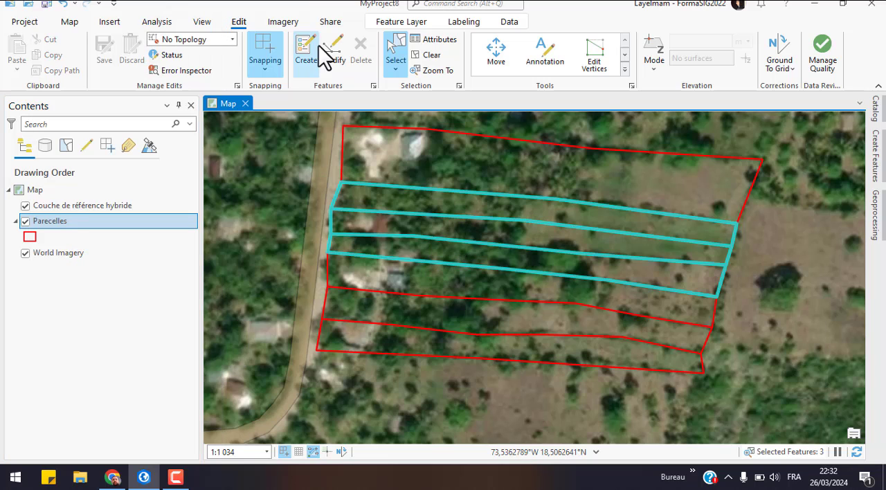
{"action": "left_click", "coordinate": [434, 55]}
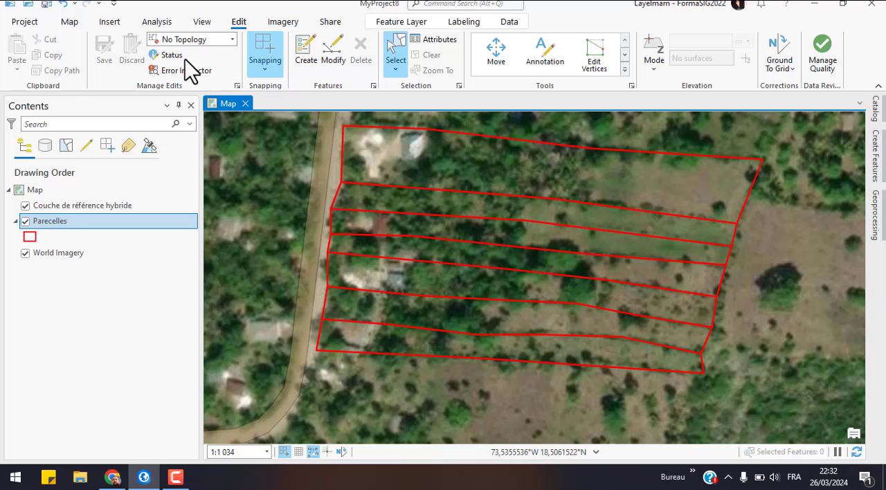
Step: Zoom the map out to a scale of about 1:3 706 to view the parcels within their surroundings
{"action": "left_click", "coordinate": [71, 23]}
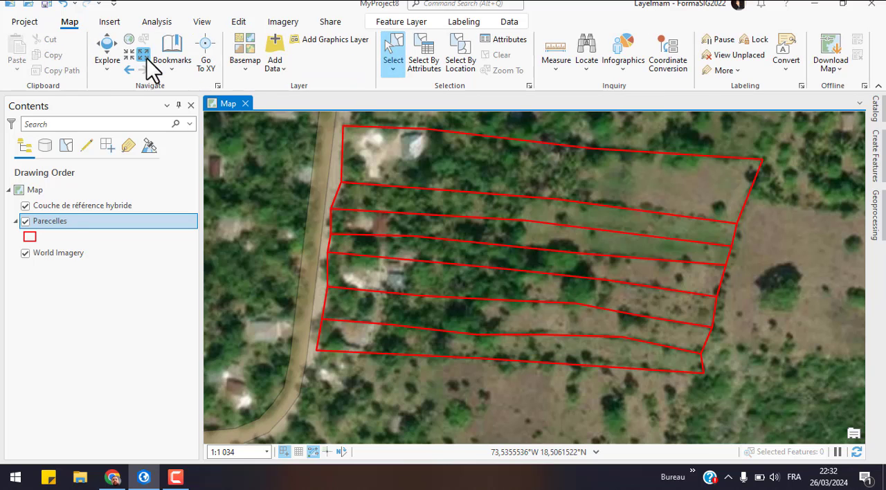
{"action": "left_click", "coordinate": [147, 58]}
{"action": "left_click", "coordinate": [147, 58]}
{"action": "left_click", "coordinate": [147, 58]}
{"action": "left_click", "coordinate": [147, 58]}
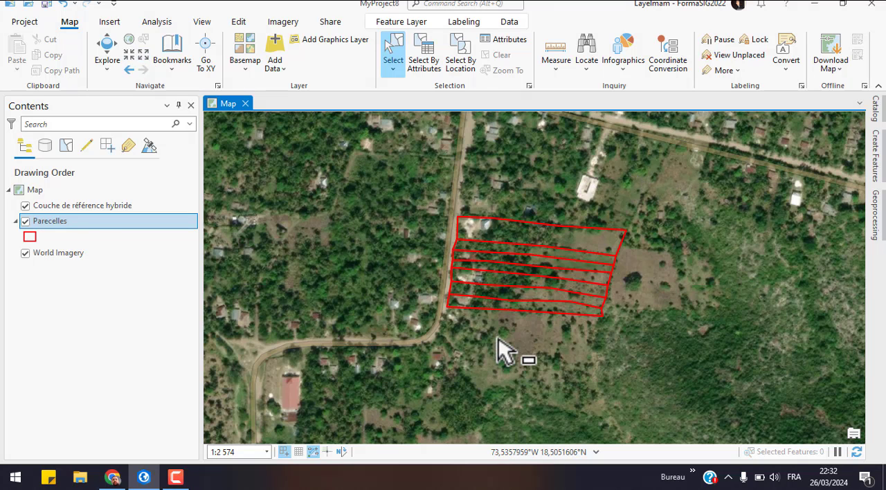
{"action": "left_click", "coordinate": [146, 58]}
{"action": "left_click", "coordinate": [145, 58]}
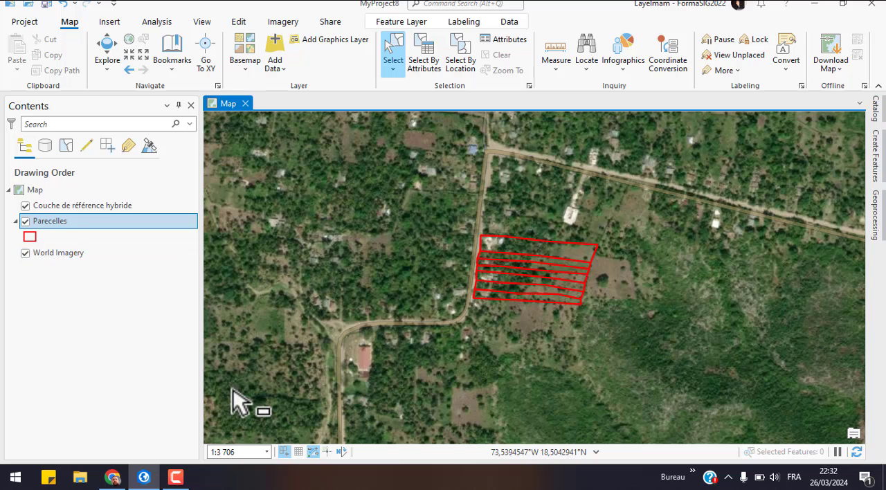